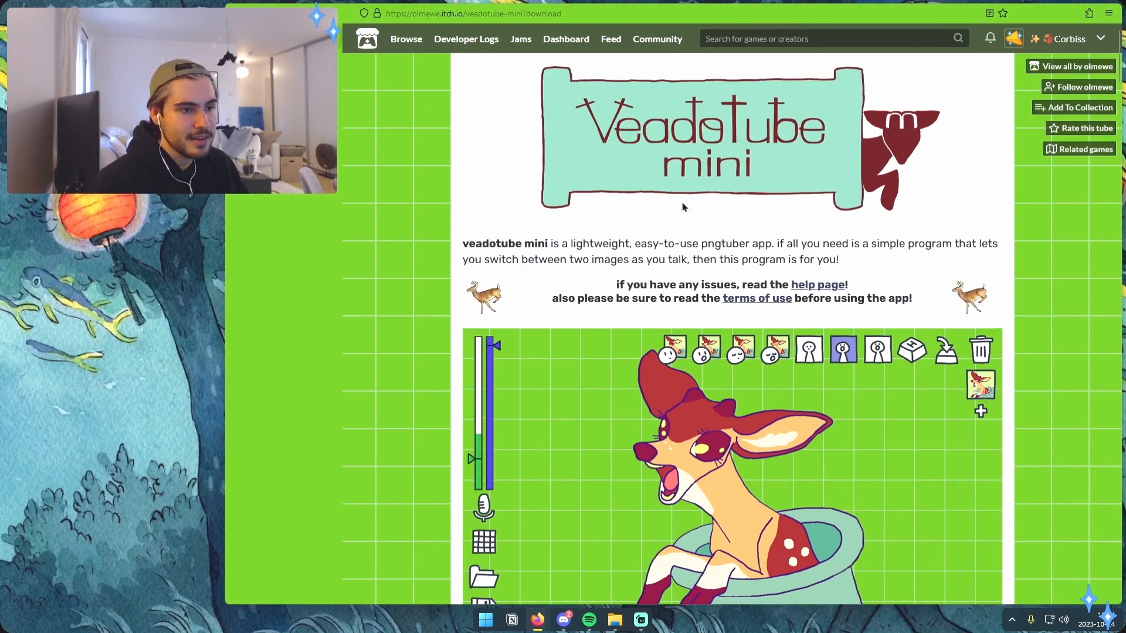
- Look through the veadotube mini page, including its feature list, comments, extra information and available download versions
scroll(682, 205, down, 15)
scroll(682, 198, down, 20)
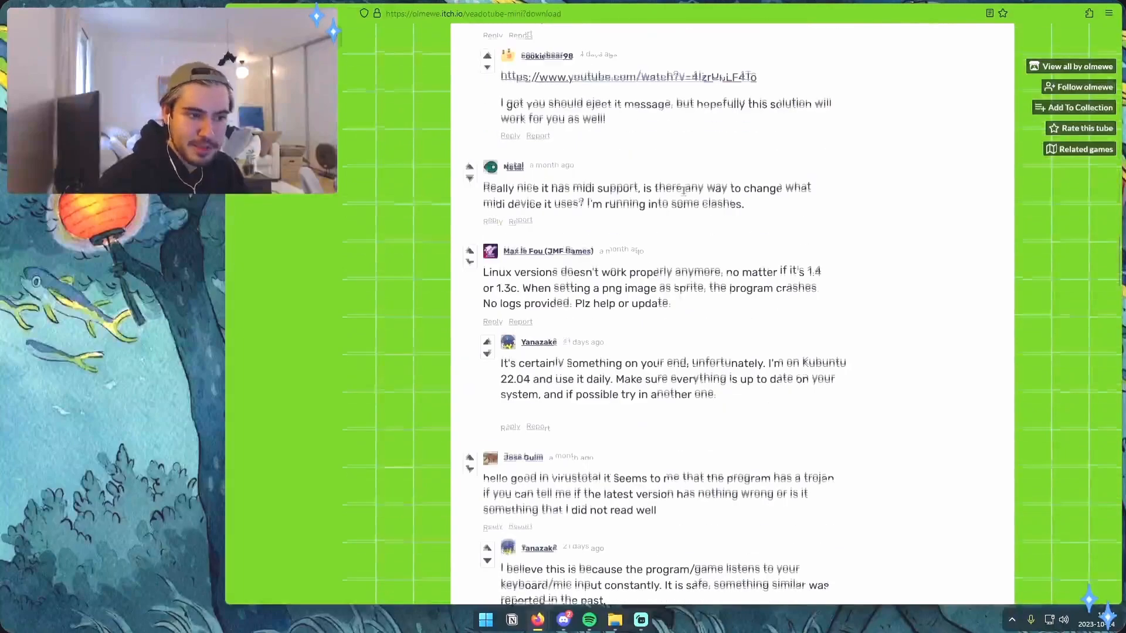
scroll(684, 193, down, 5)
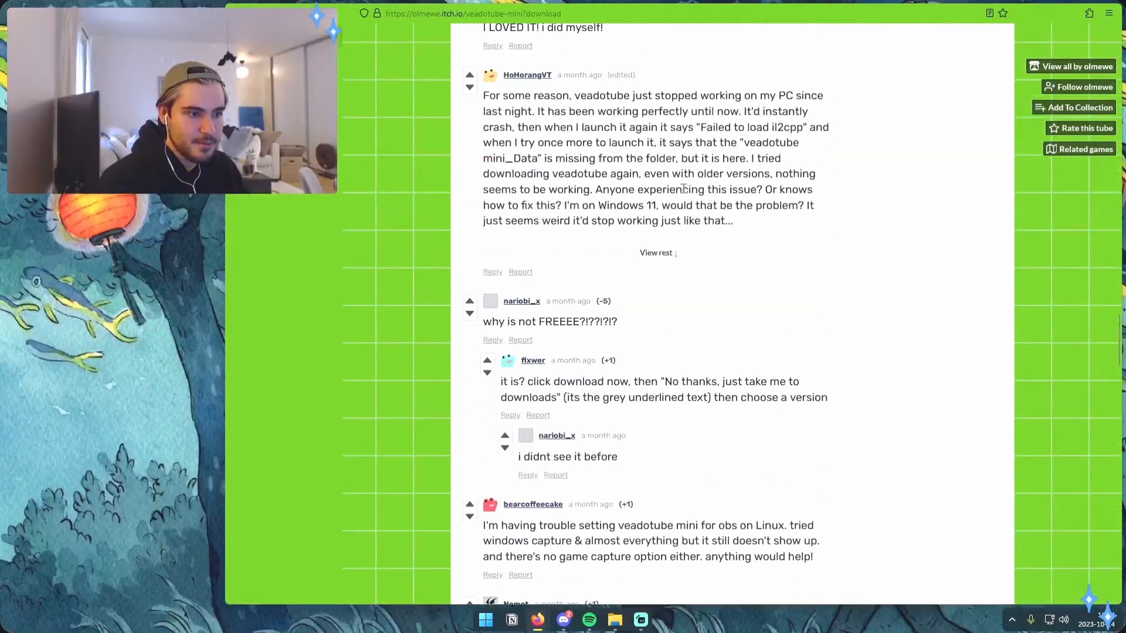
scroll(684, 195, up, 20)
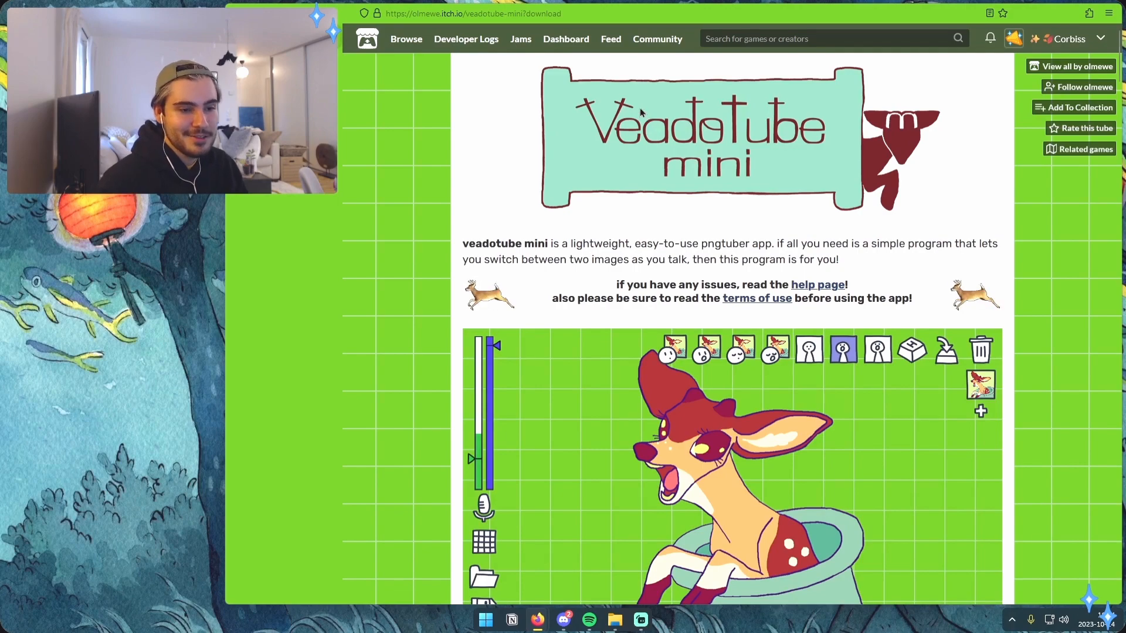
scroll(827, 226, down, 10)
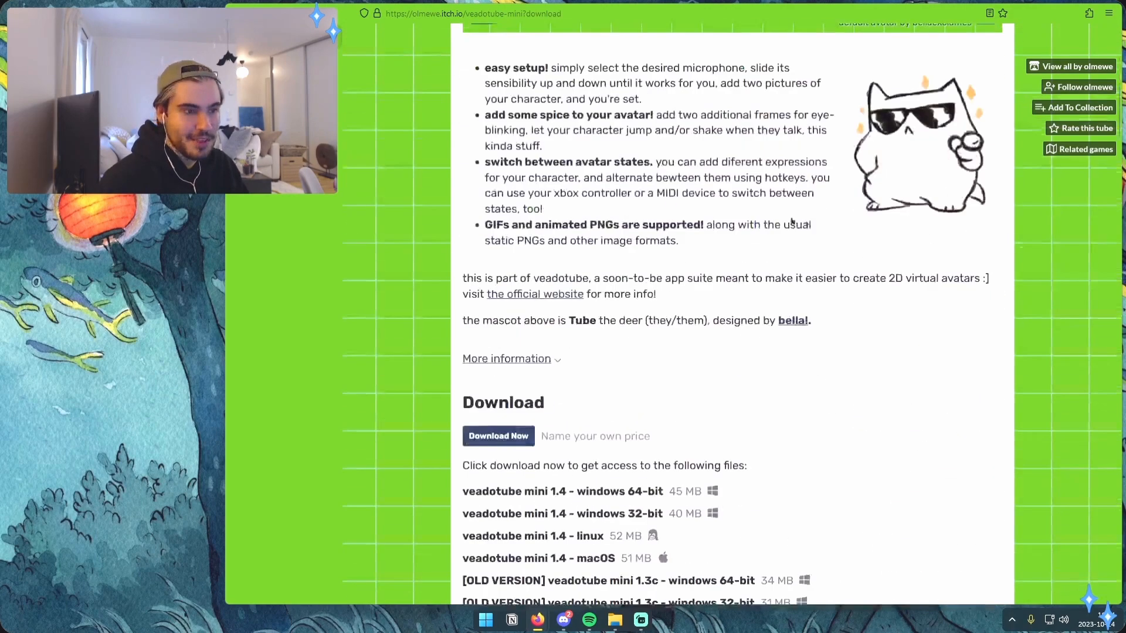
scroll(827, 226, up, 8)
scroll(727, 191, down, 8)
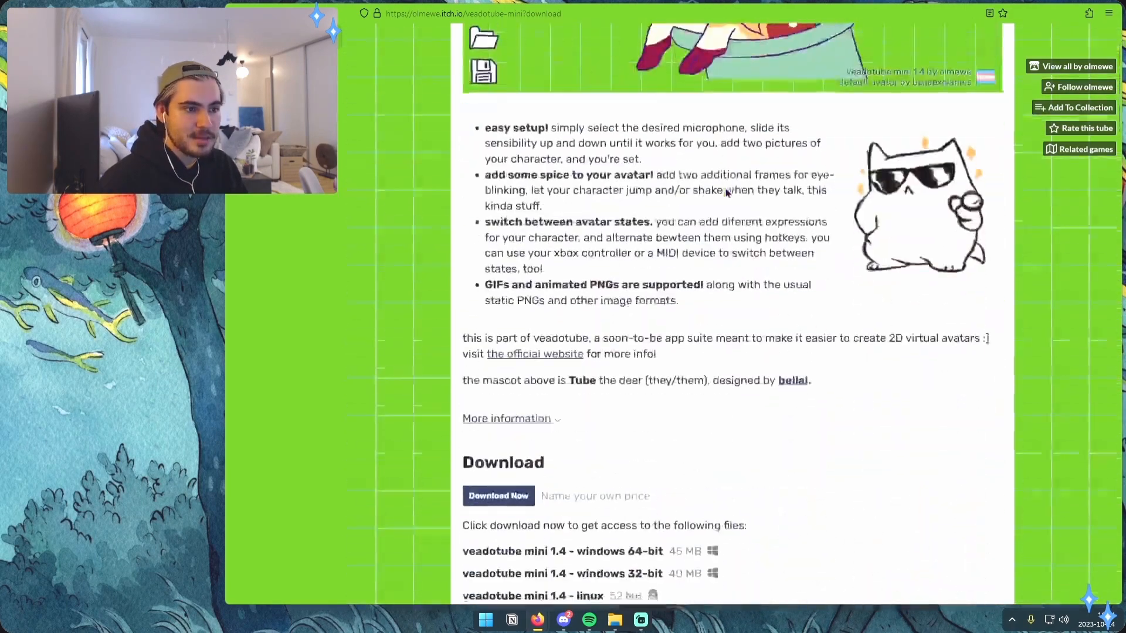
scroll(732, 239, down, 2)
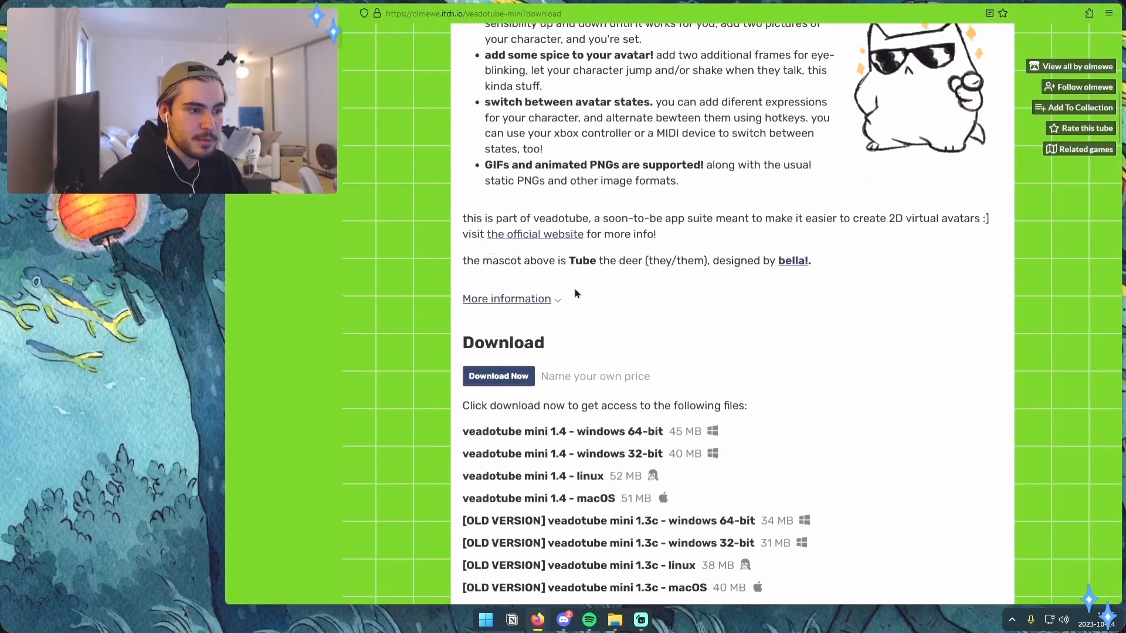
click(553, 302)
click(554, 302)
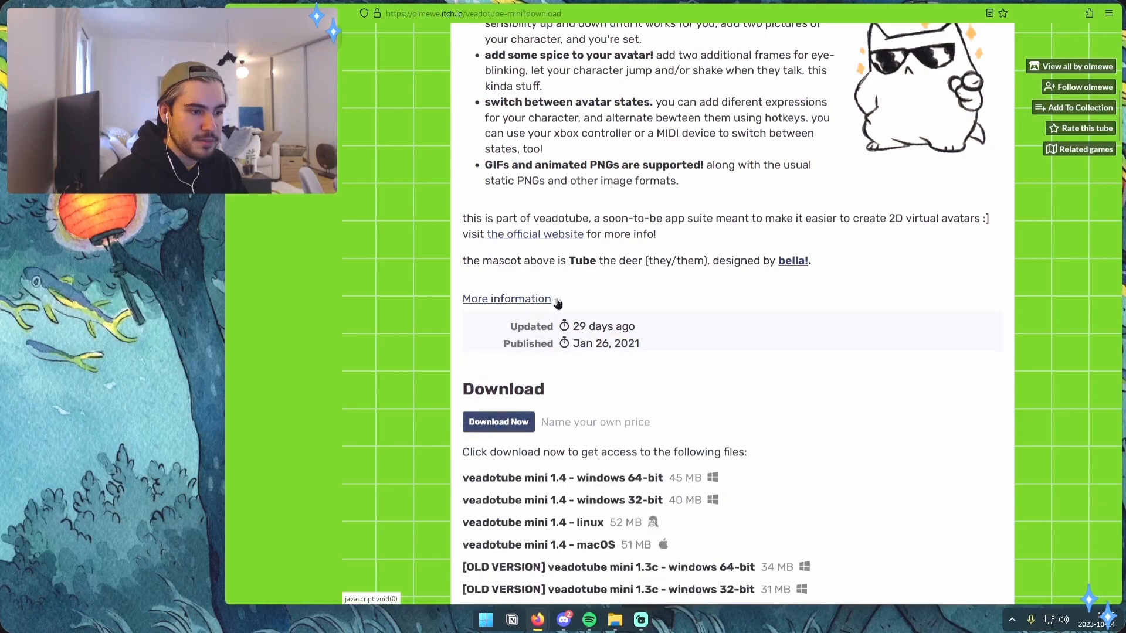
scroll(582, 299, down, 2)
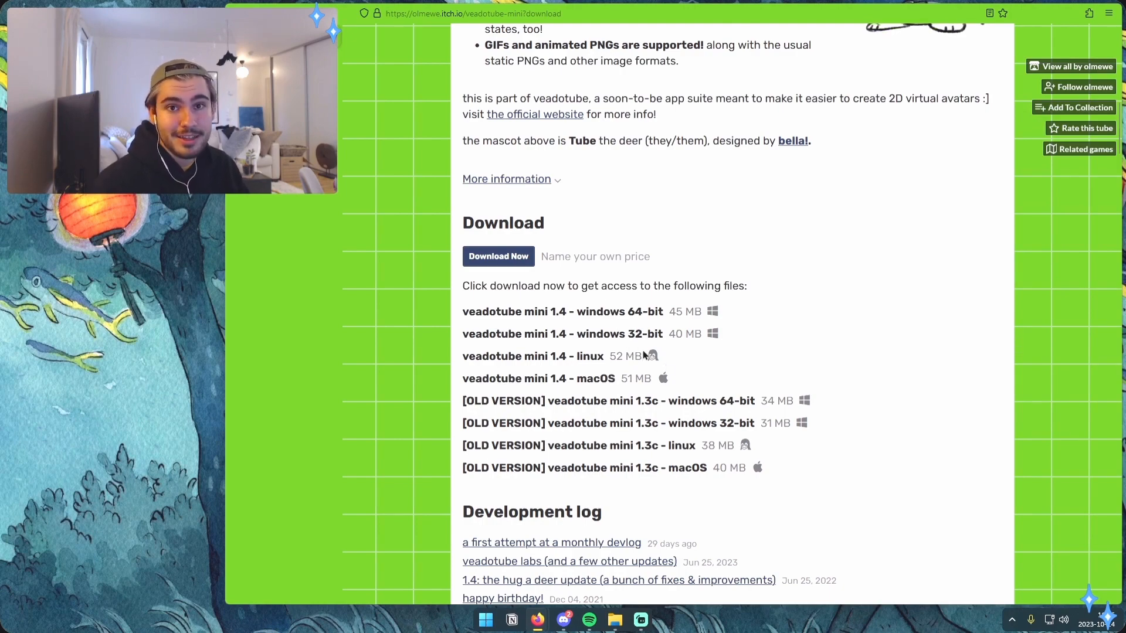
- Download the veadotube mini 1.4 windows 64-bit version from itch.io without making a payment
click(504, 258)
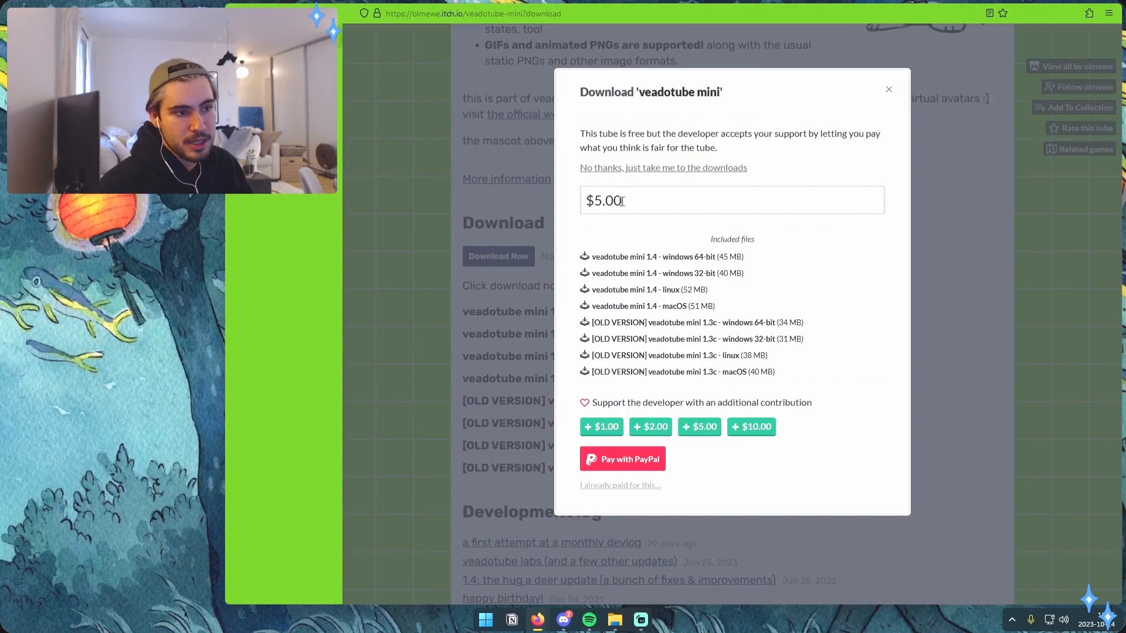
click(596, 172)
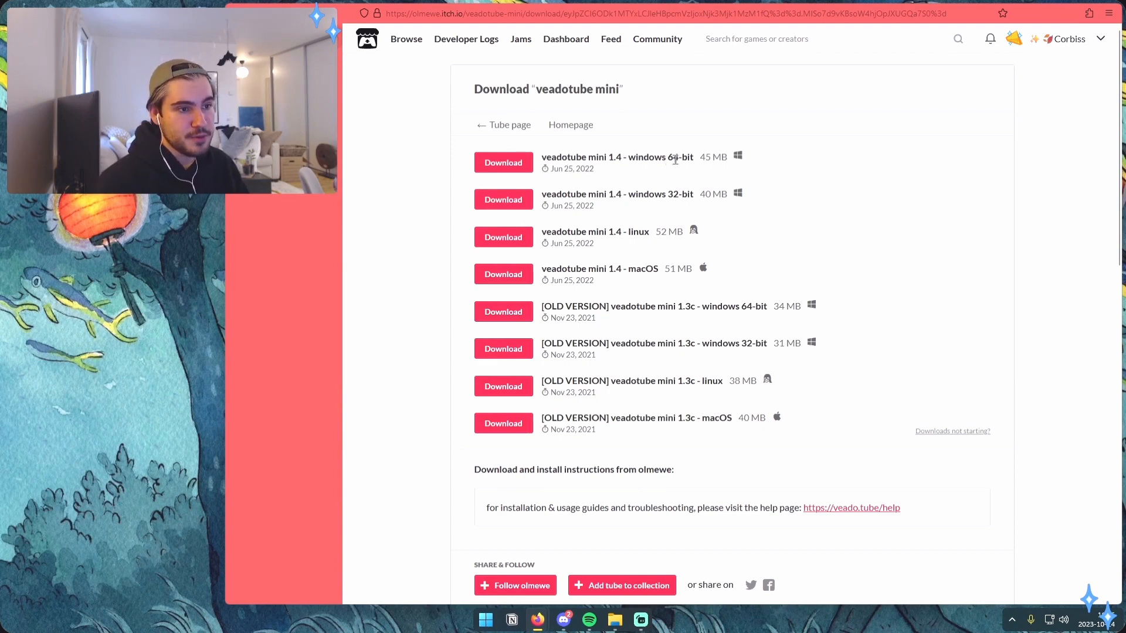
click(503, 164)
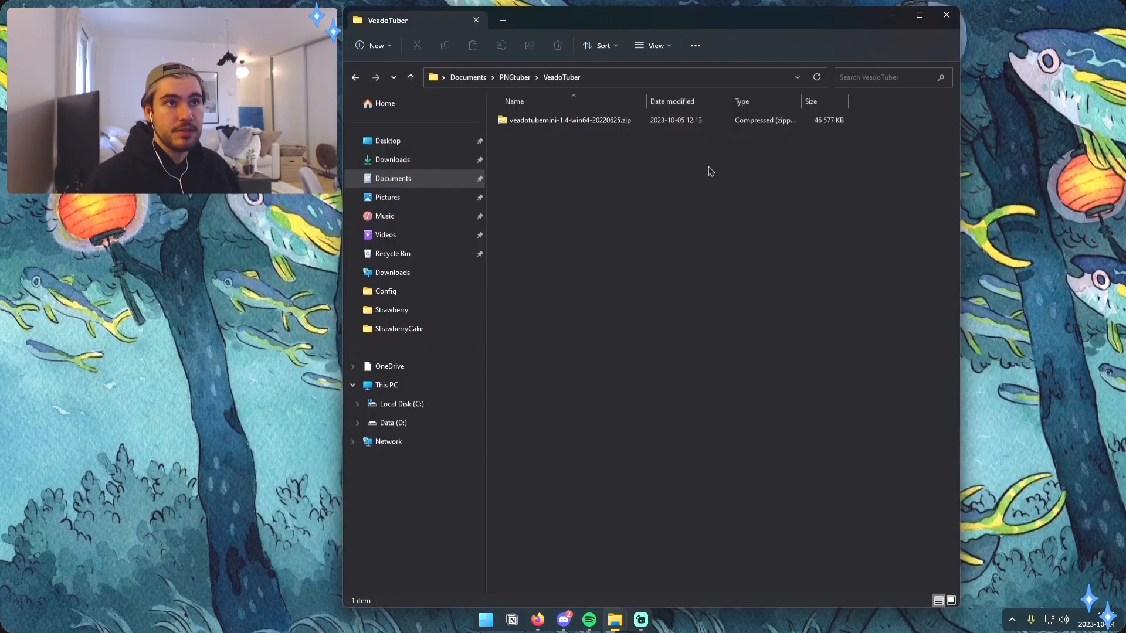
- In File Explorer, extract veadotubemini-1.4-win64-20220625.zip to the suggested folder and open the extracted "veadotube mini" folder
drag(662, 164, 582, 134)
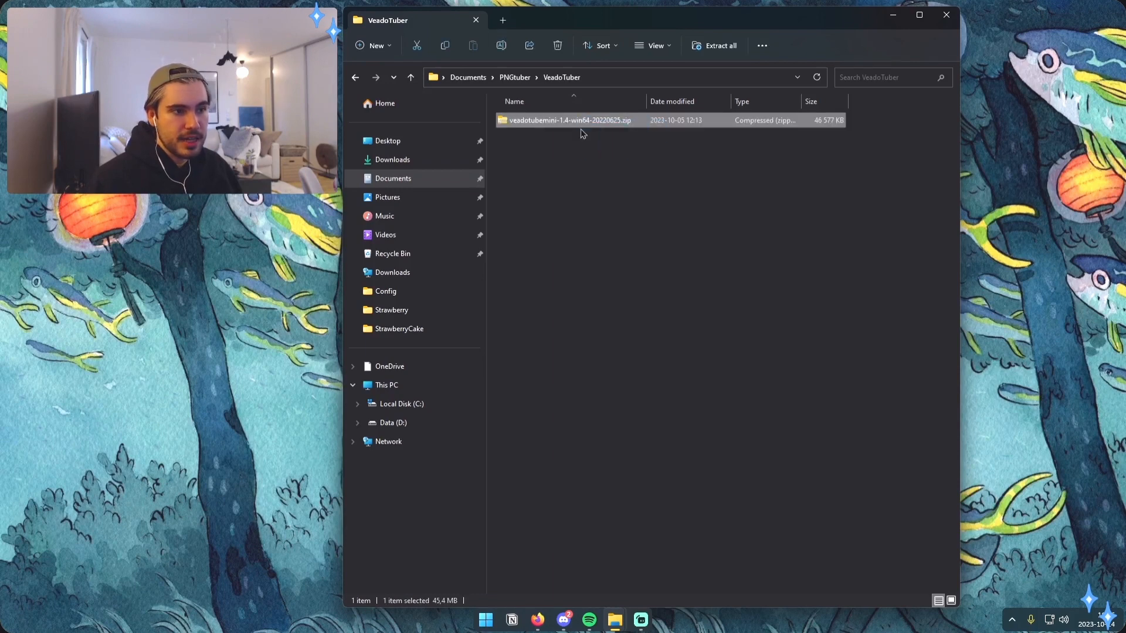
right_click(581, 121)
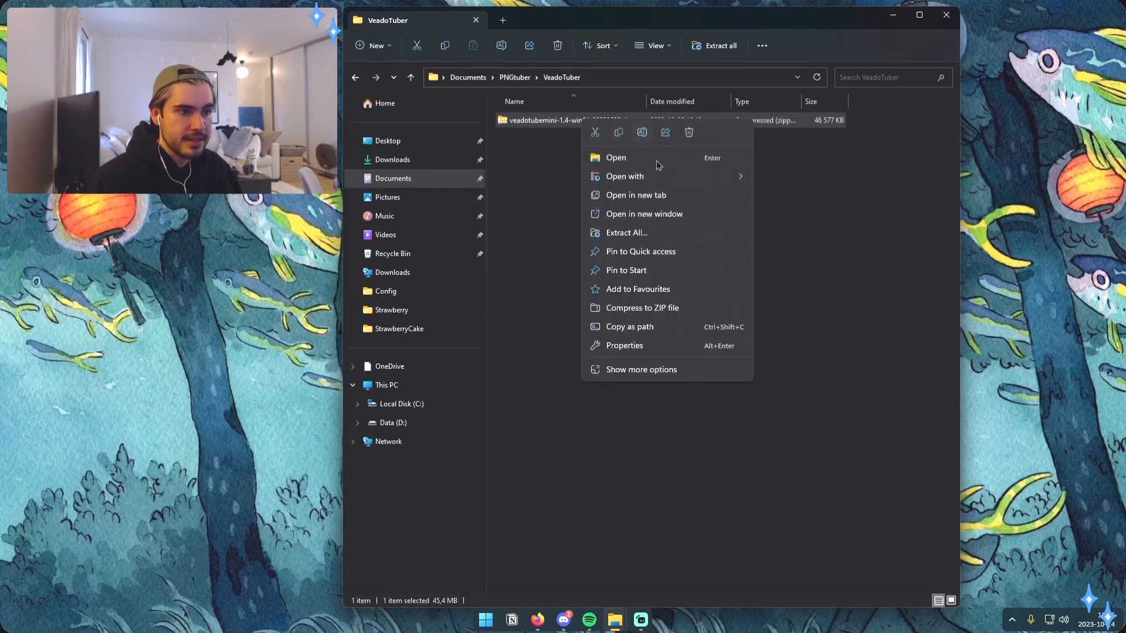
click(646, 233)
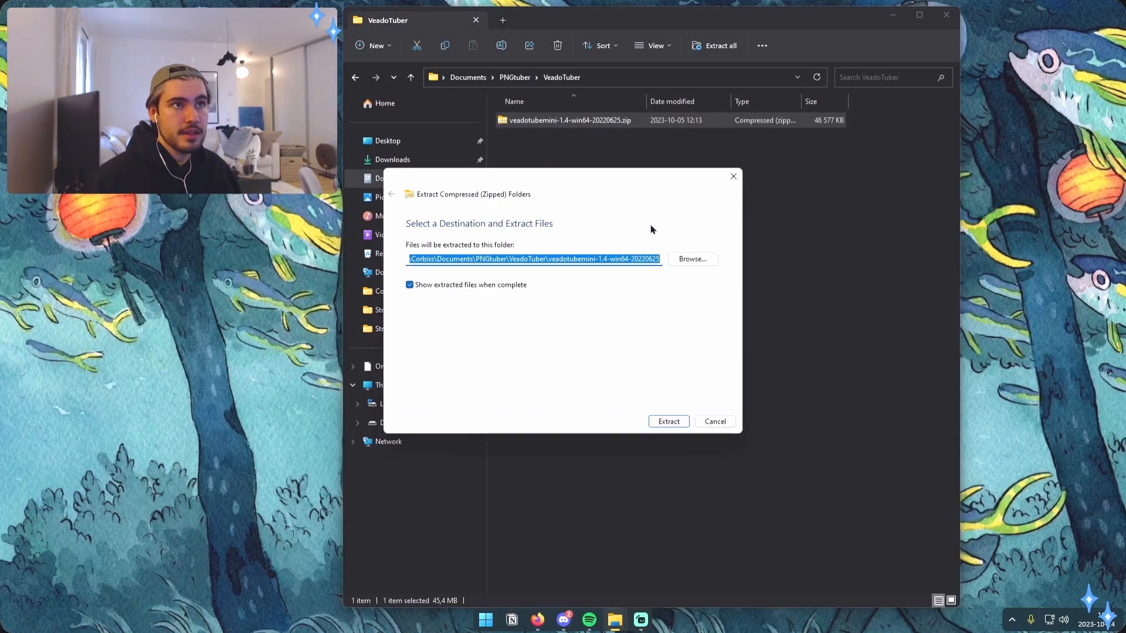
click(669, 422)
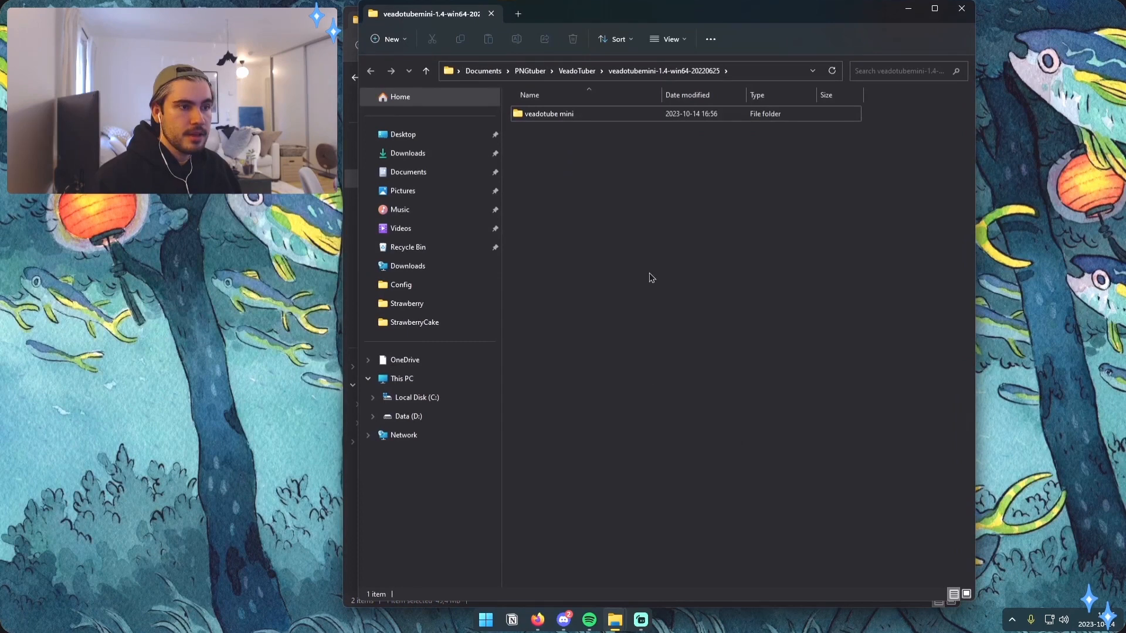
double_click(598, 119)
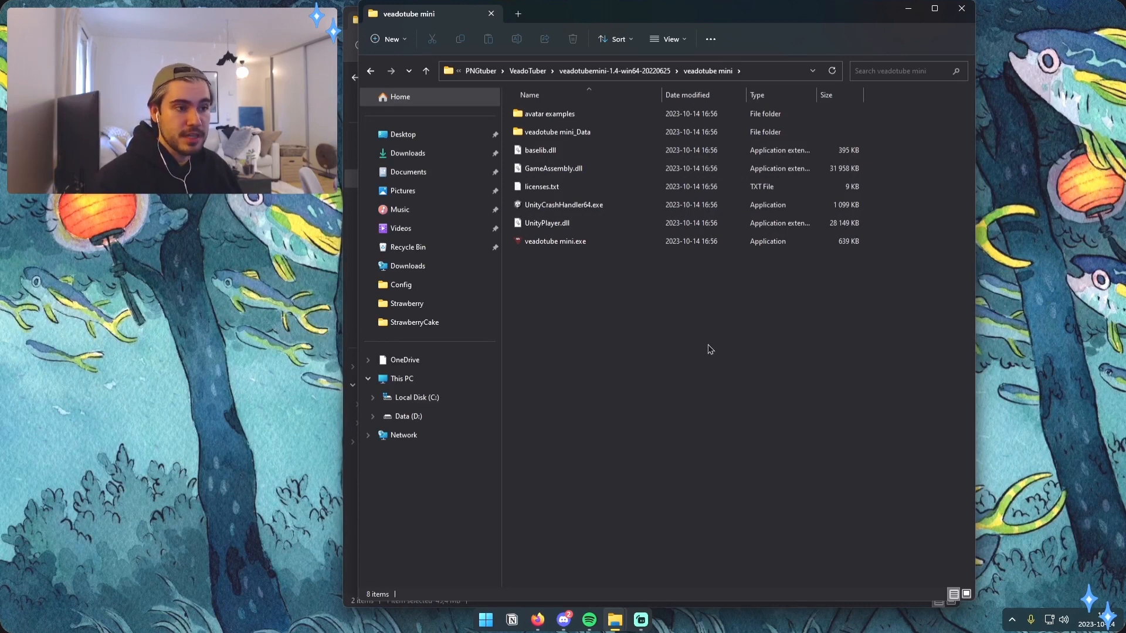
- Create a shortcut to veadotube mini.exe in the same folder
click(572, 242)
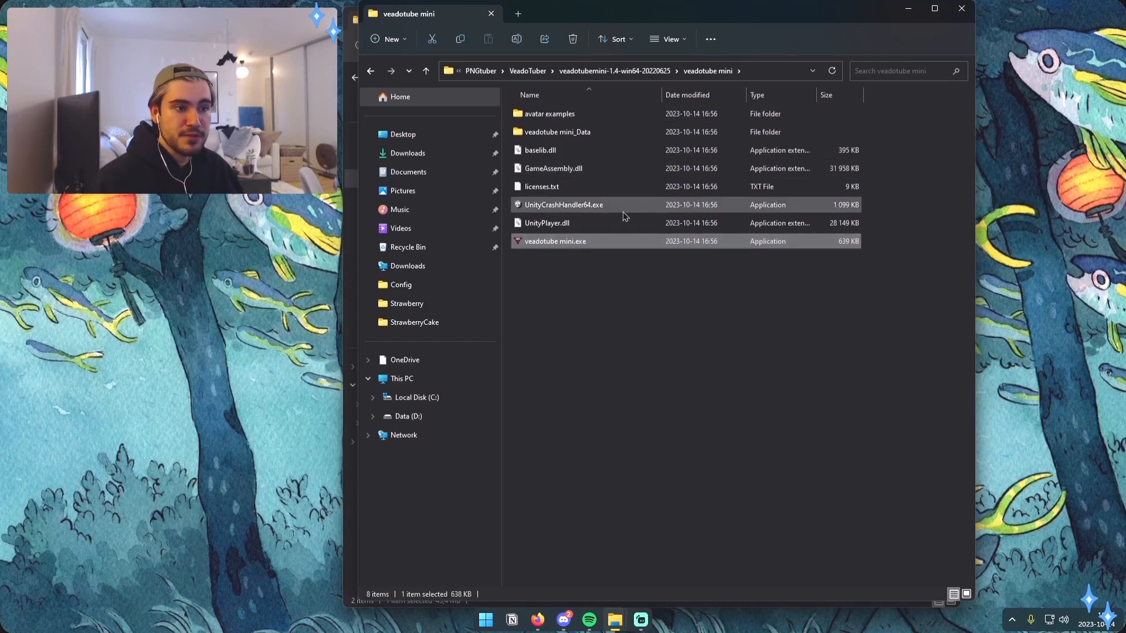
right_click(600, 241)
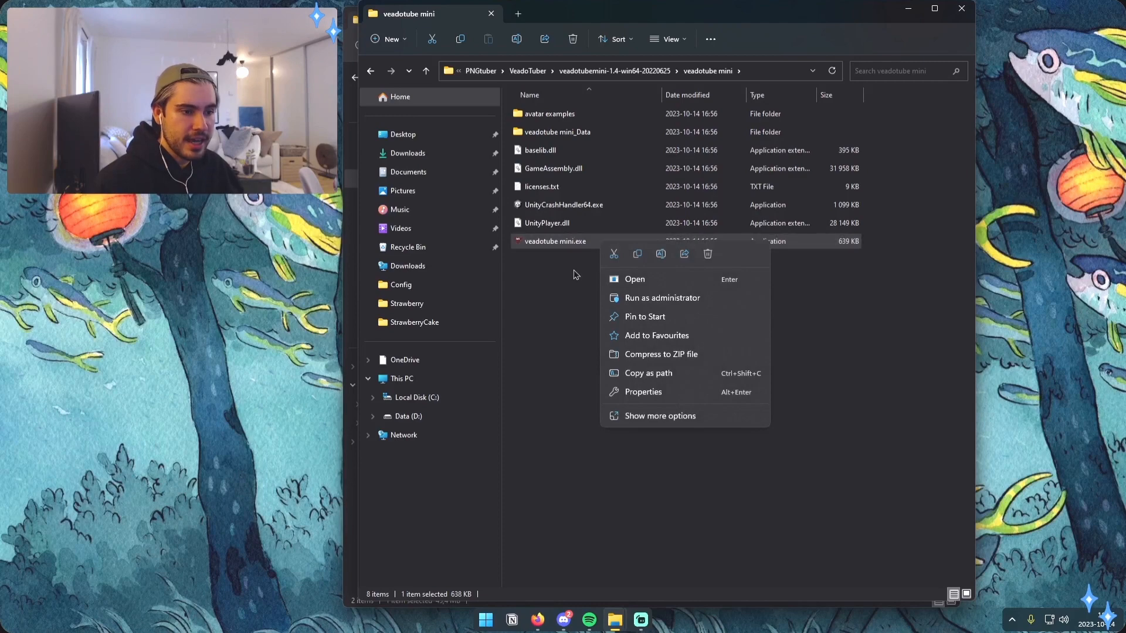
click(561, 308)
click(557, 244)
right_click(558, 242)
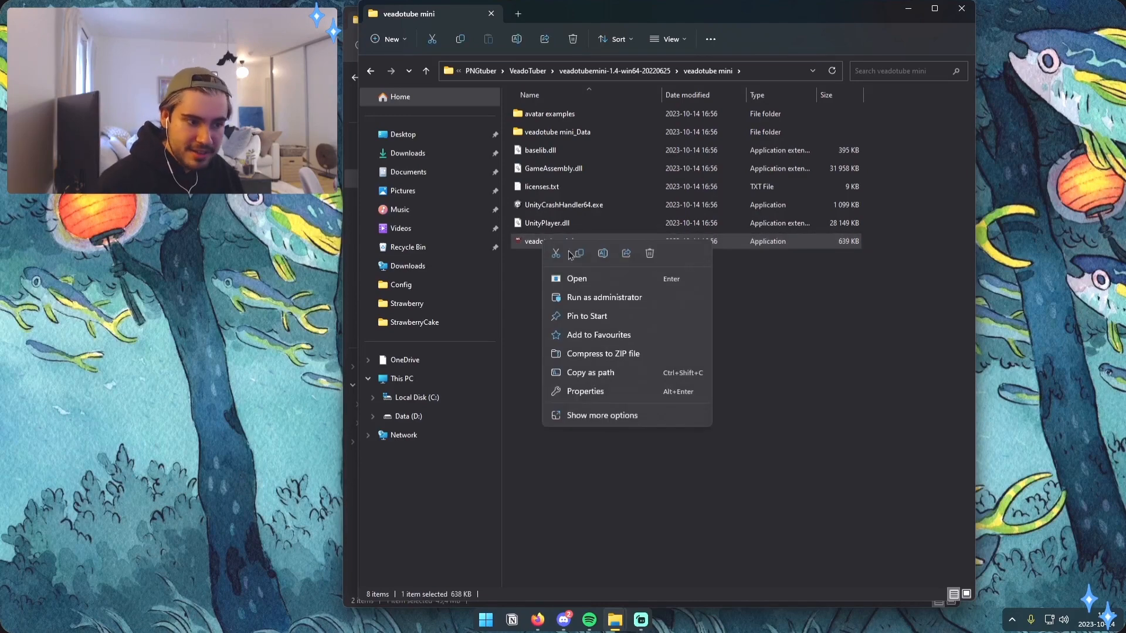
click(604, 415)
mouse_move(678, 218)
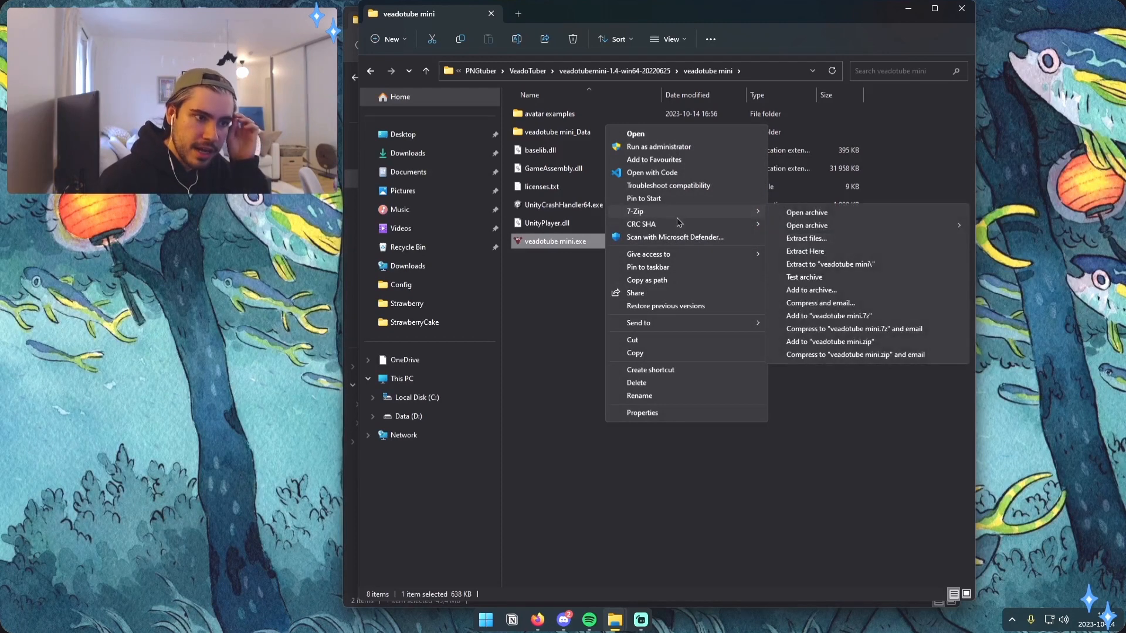
click(645, 369)
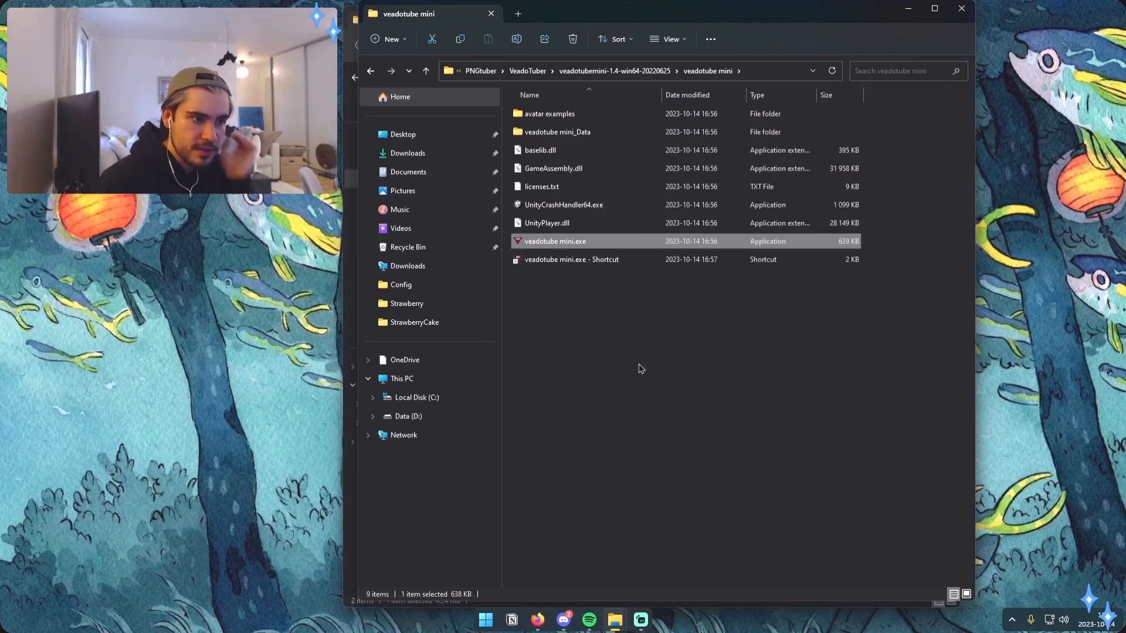
- Delete the veadotube mini.exe shortcut from the folder
click(578, 263)
drag(578, 264, 614, 290)
click(609, 298)
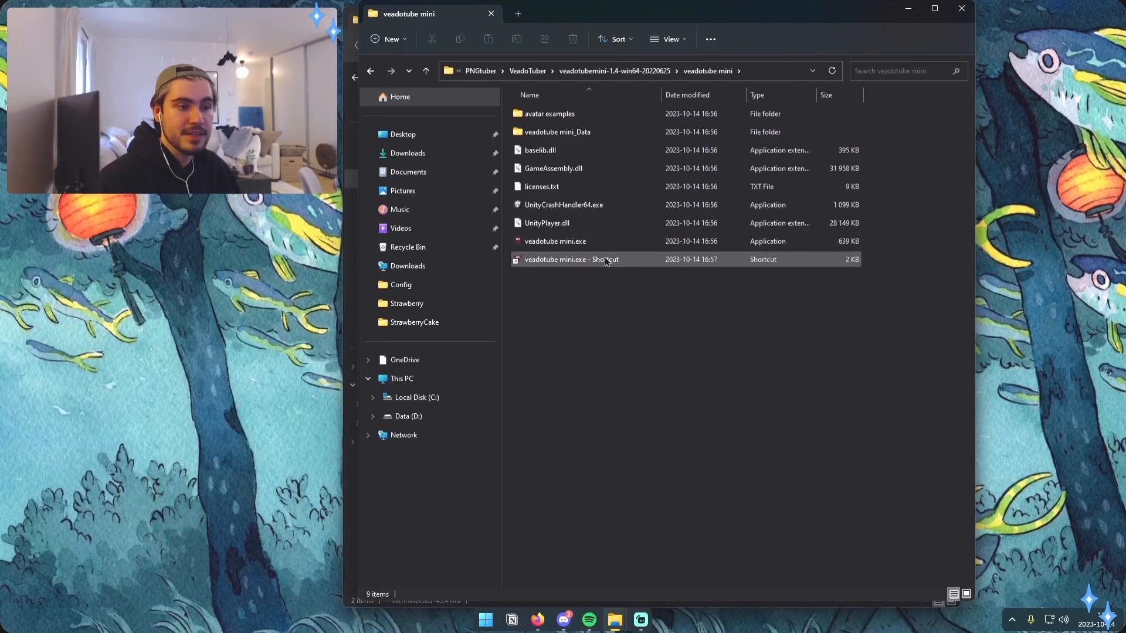
drag(691, 296, 609, 261)
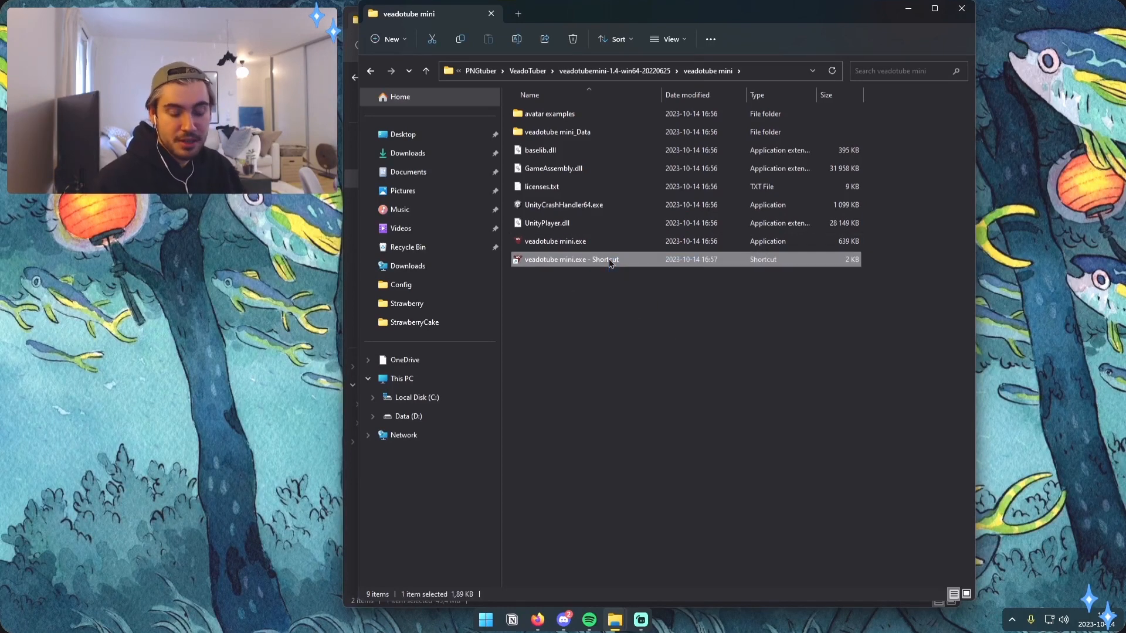
key(Delete)
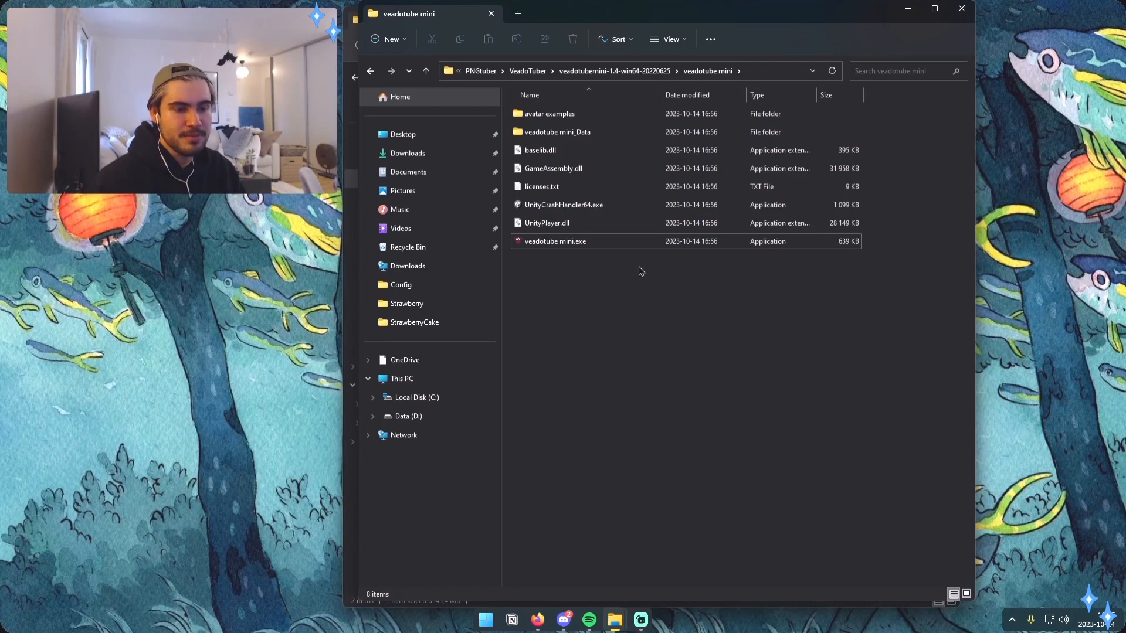
- Launch veadotube mini.exe from the extracted folder
double_click(600, 242)
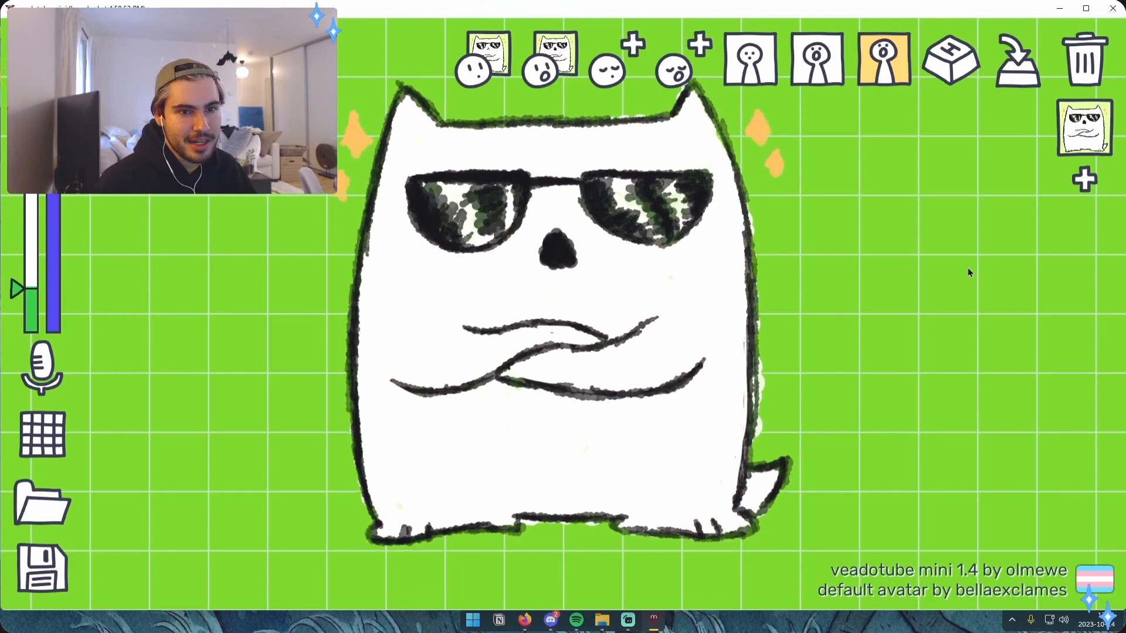
- Create three additional avatar states and delete three states so a single one remains
click(1085, 180)
click(1086, 247)
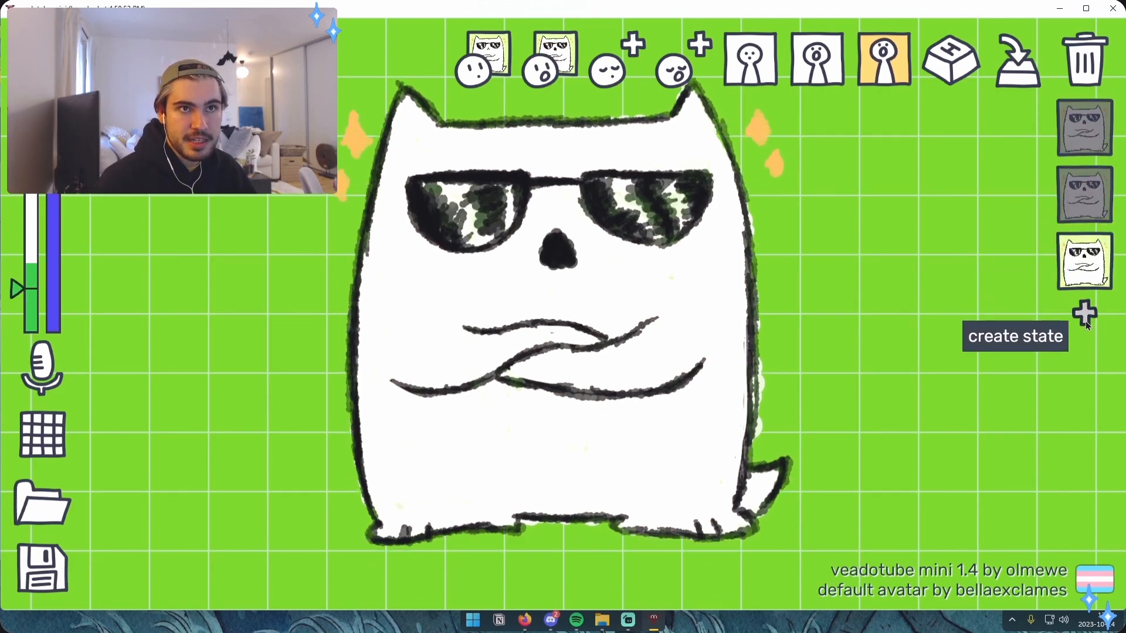
click(1086, 316)
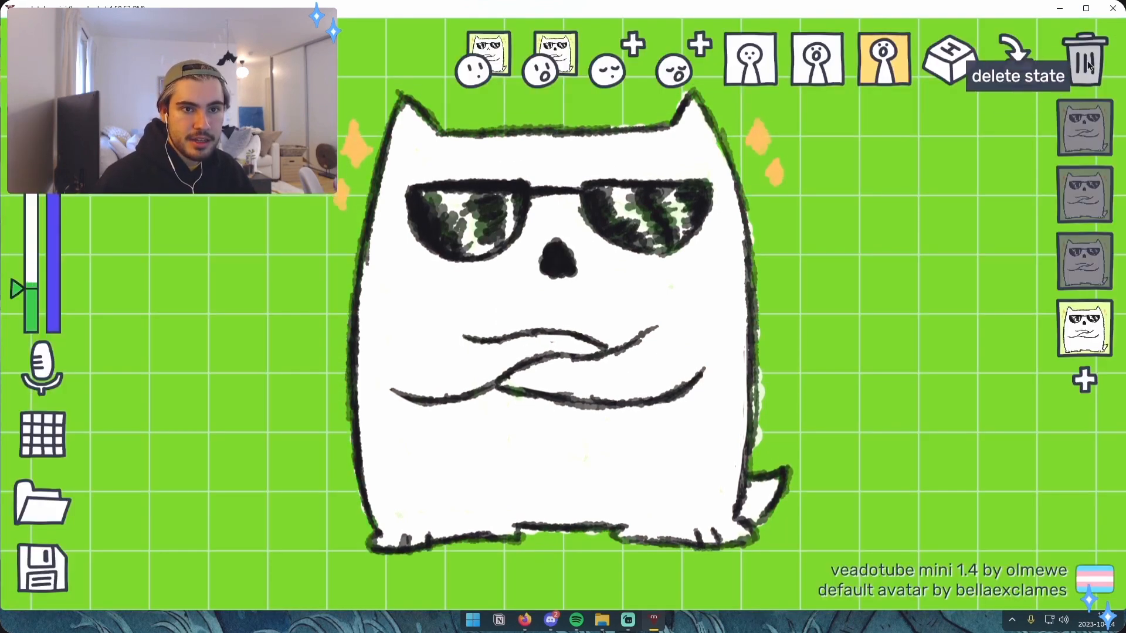
click(1084, 60)
click(1083, 60)
click(1083, 61)
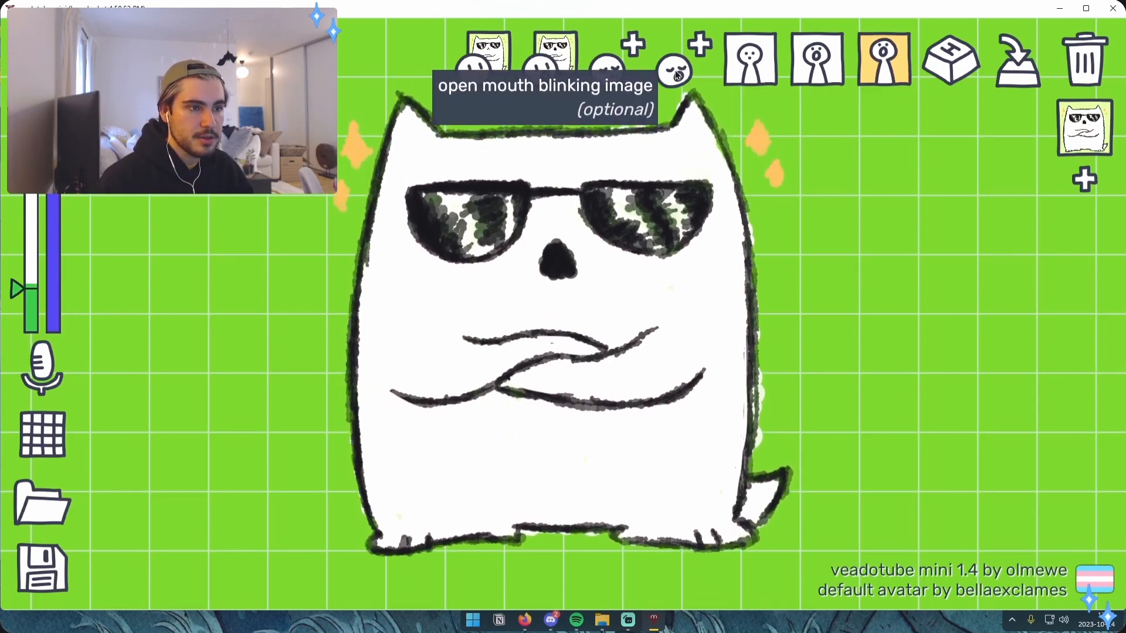
- Set the avatar's closed mouth image to IdleLooking.png from the PNGtuber folder
click(484, 62)
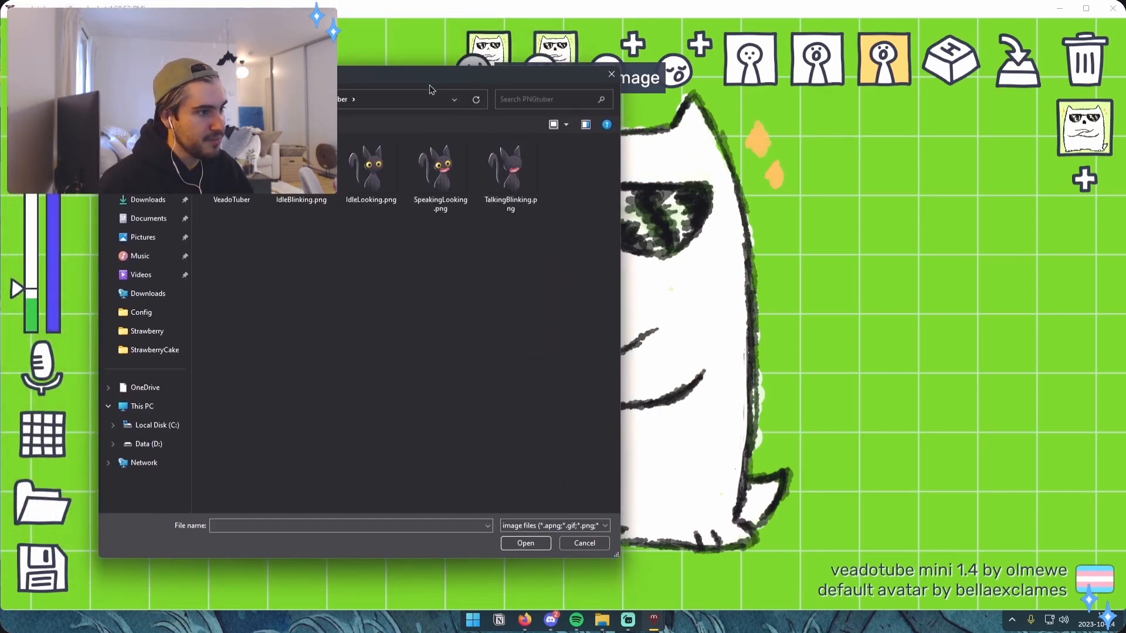
drag(431, 89, 803, 113)
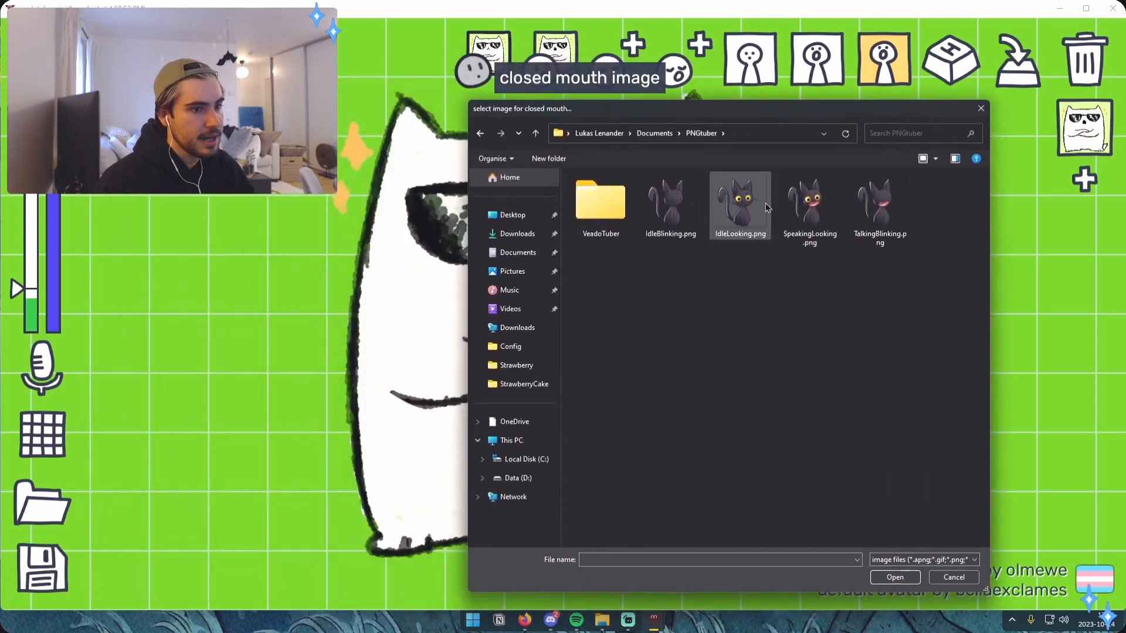
click(740, 213)
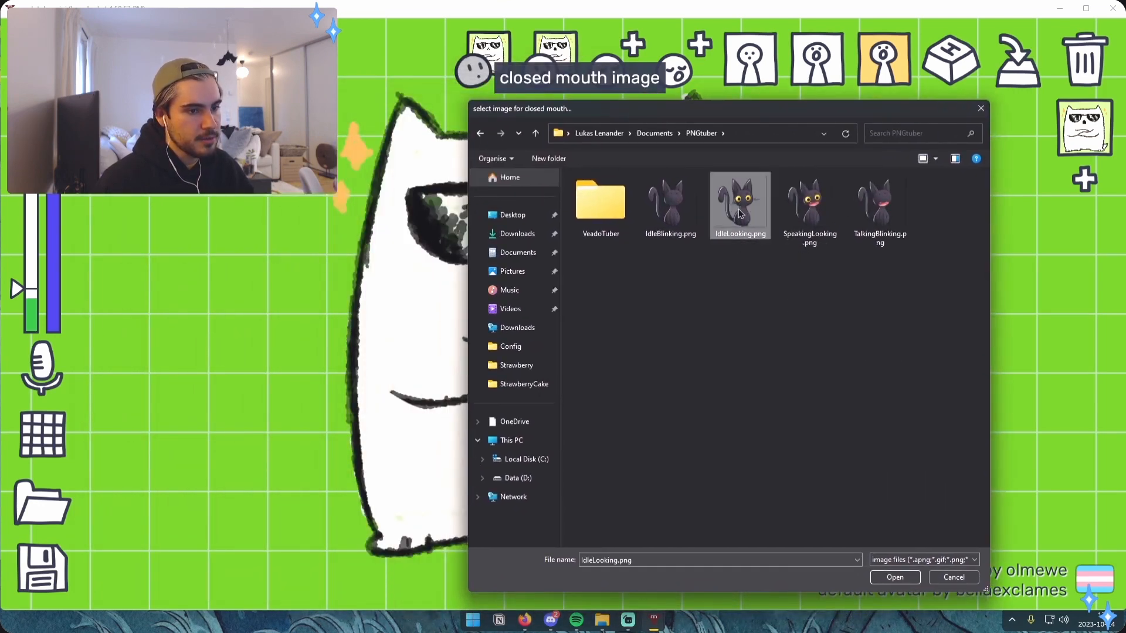
click(894, 578)
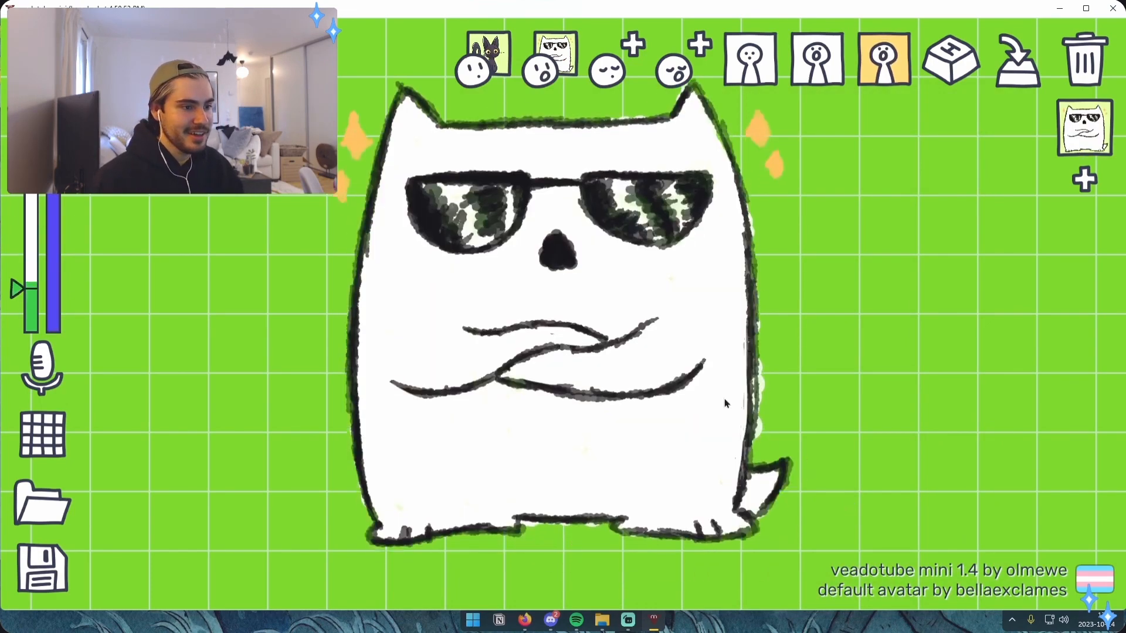
- Change the avatar's open mouth image to SpeakingLooking.png from the PNGtuber folder
click(551, 69)
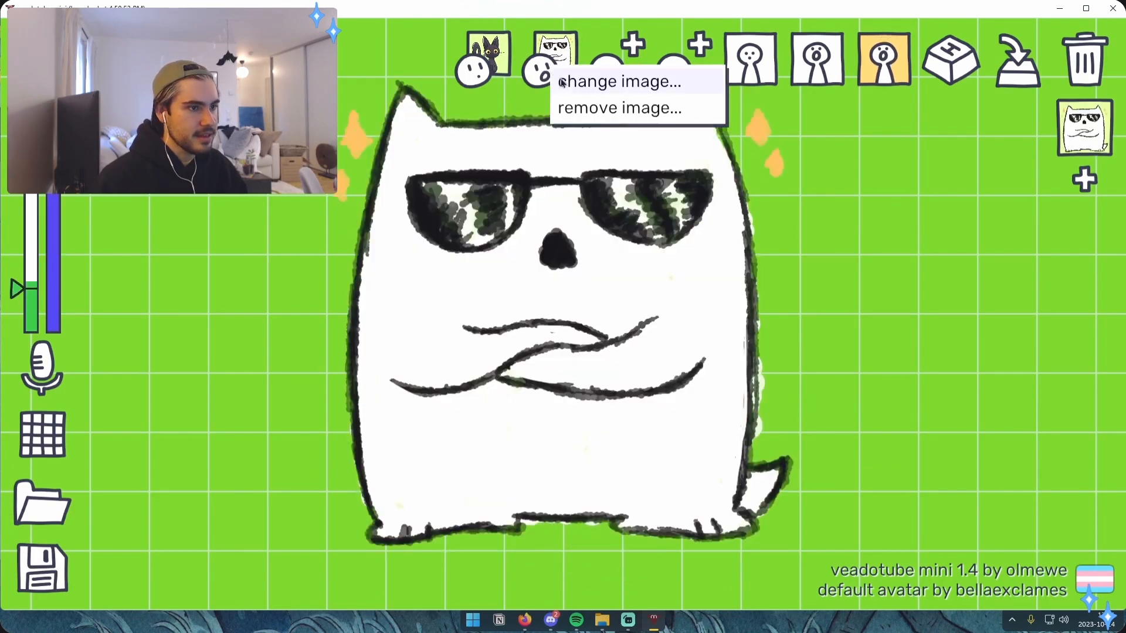
click(559, 82)
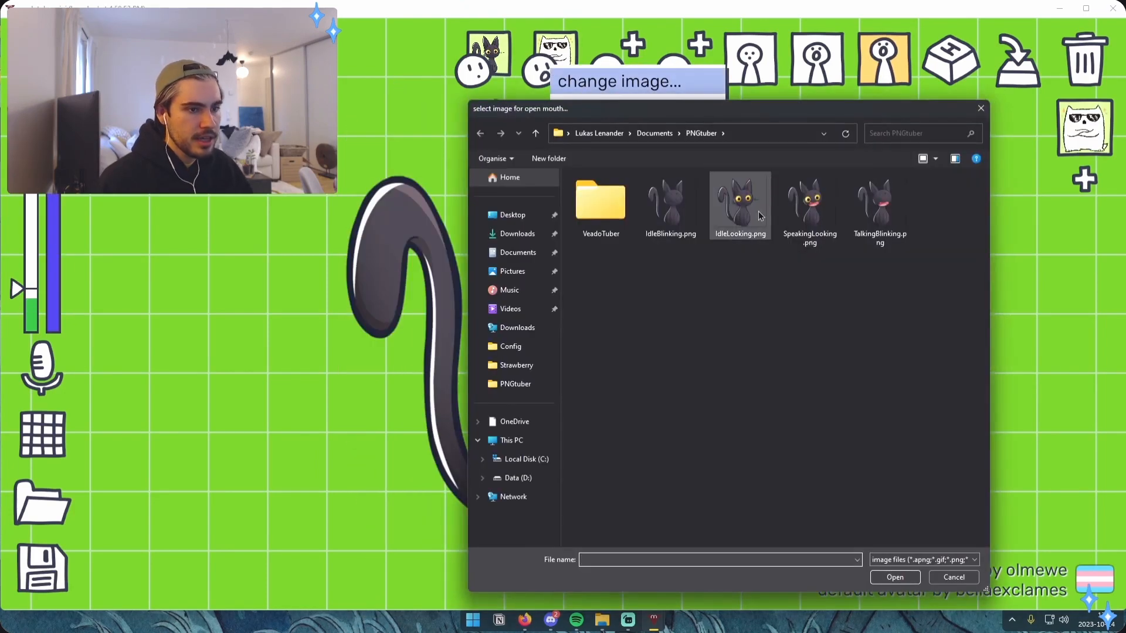
double_click(814, 202)
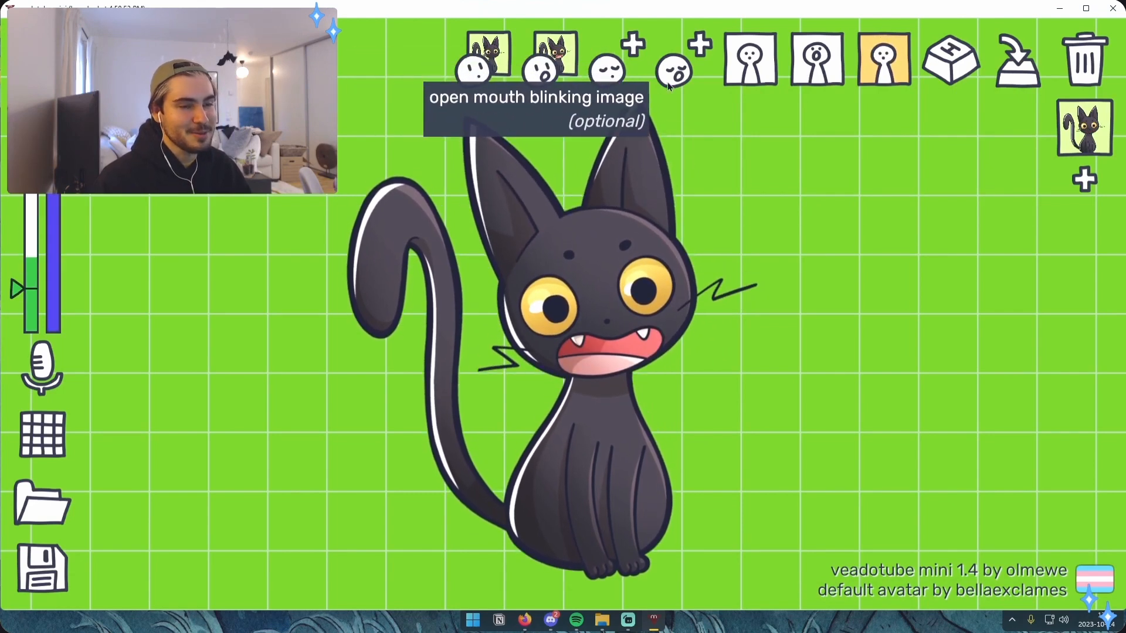
- Set the closed mouth blinking image to IdleBlinking.png and the open mouth blinking image to TalkingBlinking.png
click(609, 72)
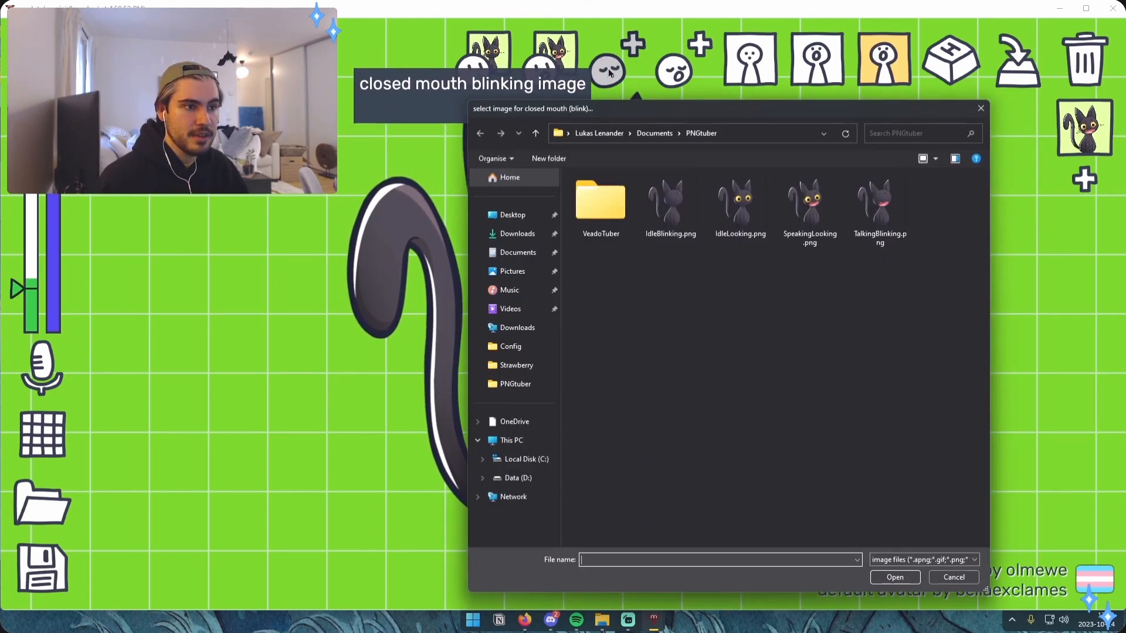
double_click(684, 218)
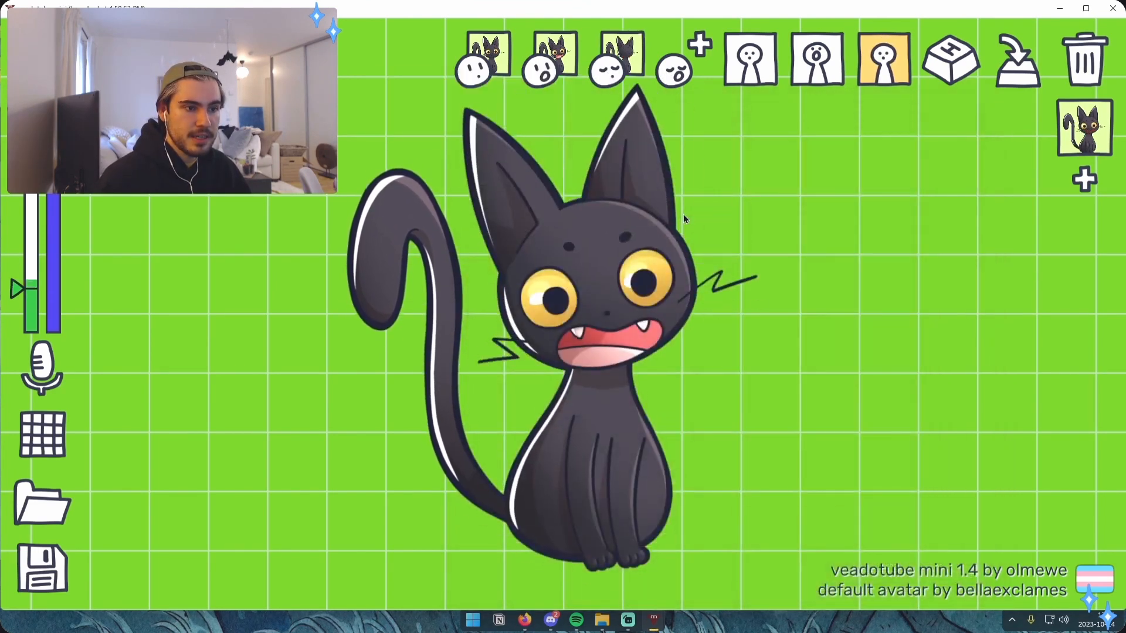
click(675, 69)
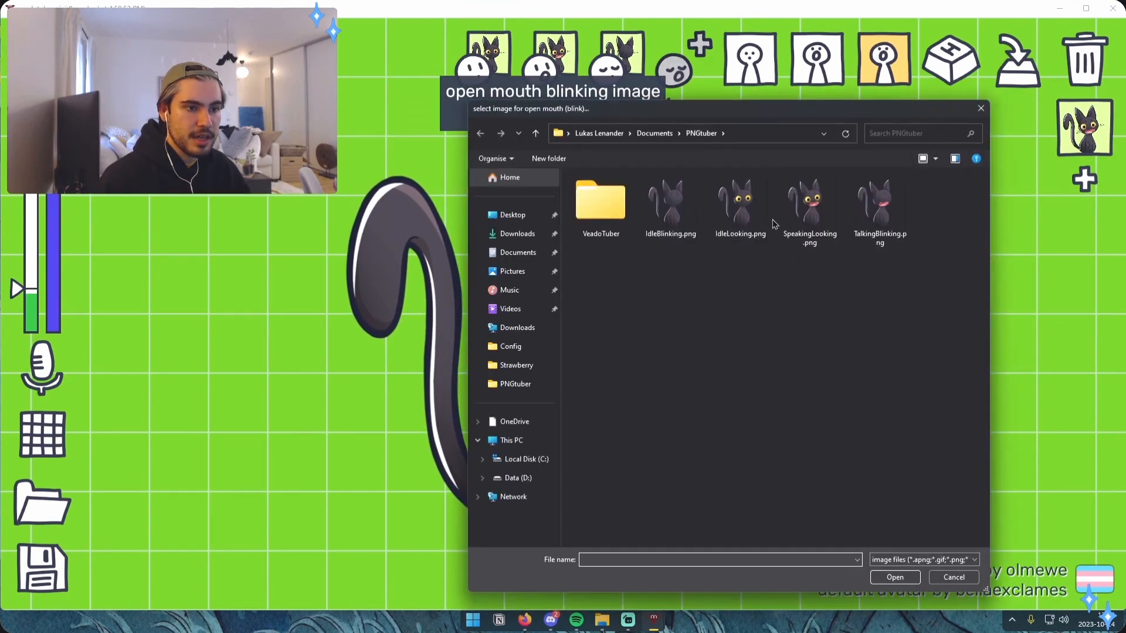
double_click(882, 222)
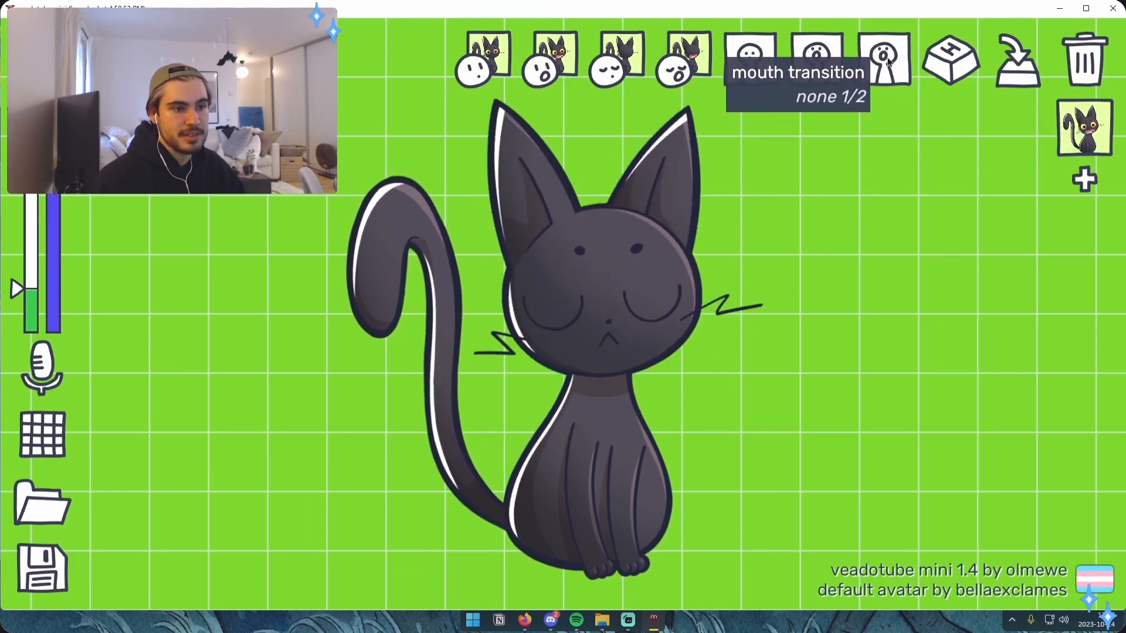
- Try out several open mouth motions, including shaking, with the mouth transition off and different microphone thresholds
click(892, 73)
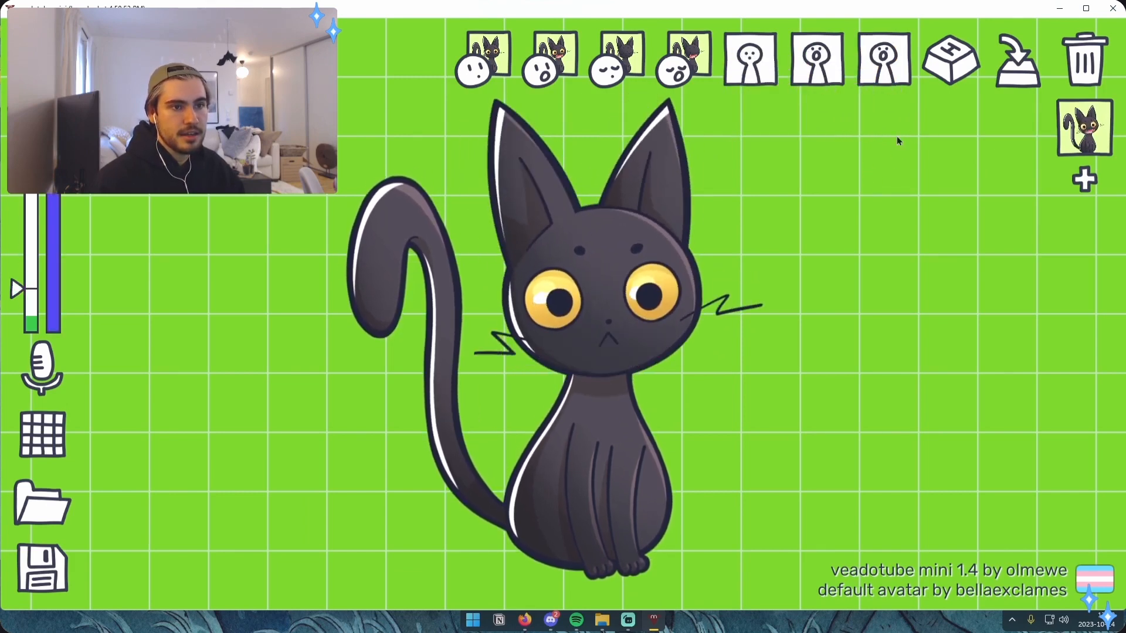
click(820, 64)
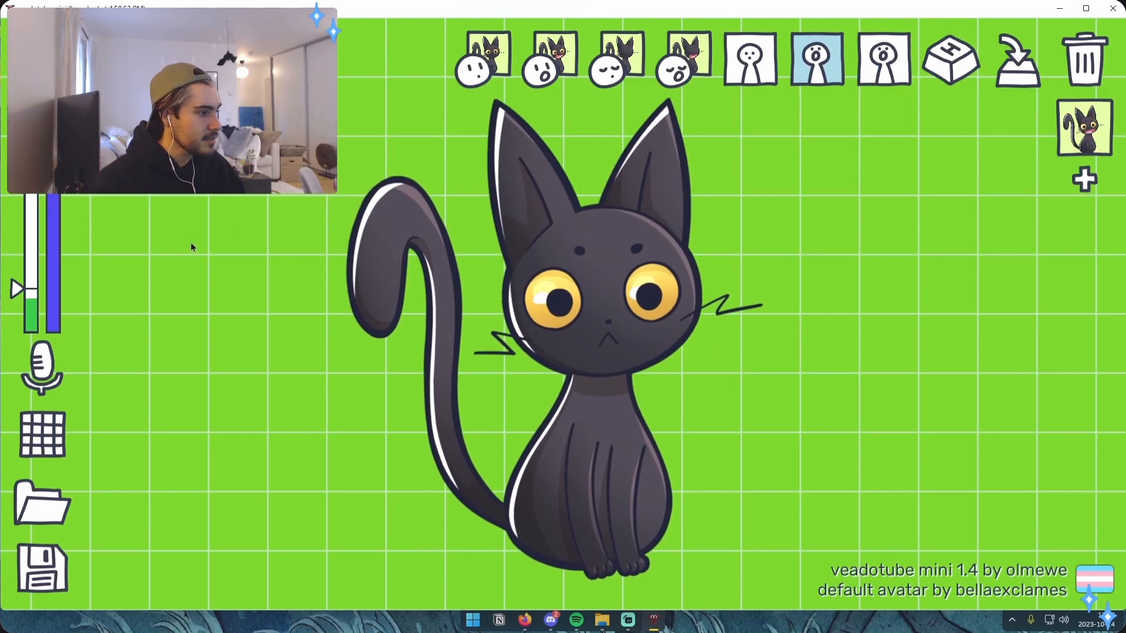
drag(17, 293, 17, 326)
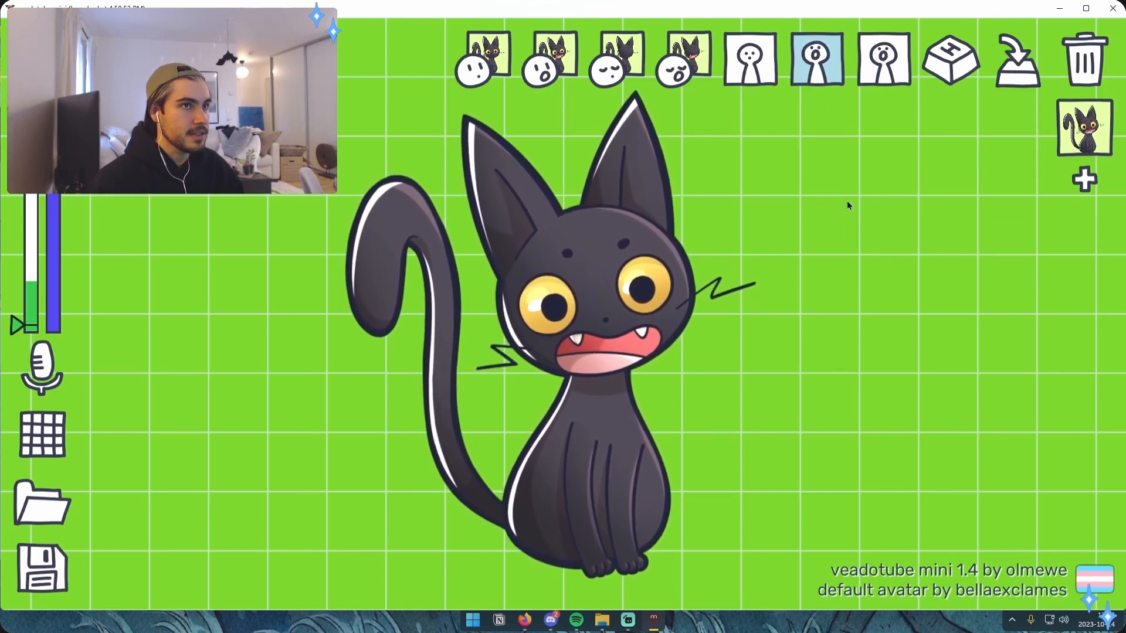
click(822, 64)
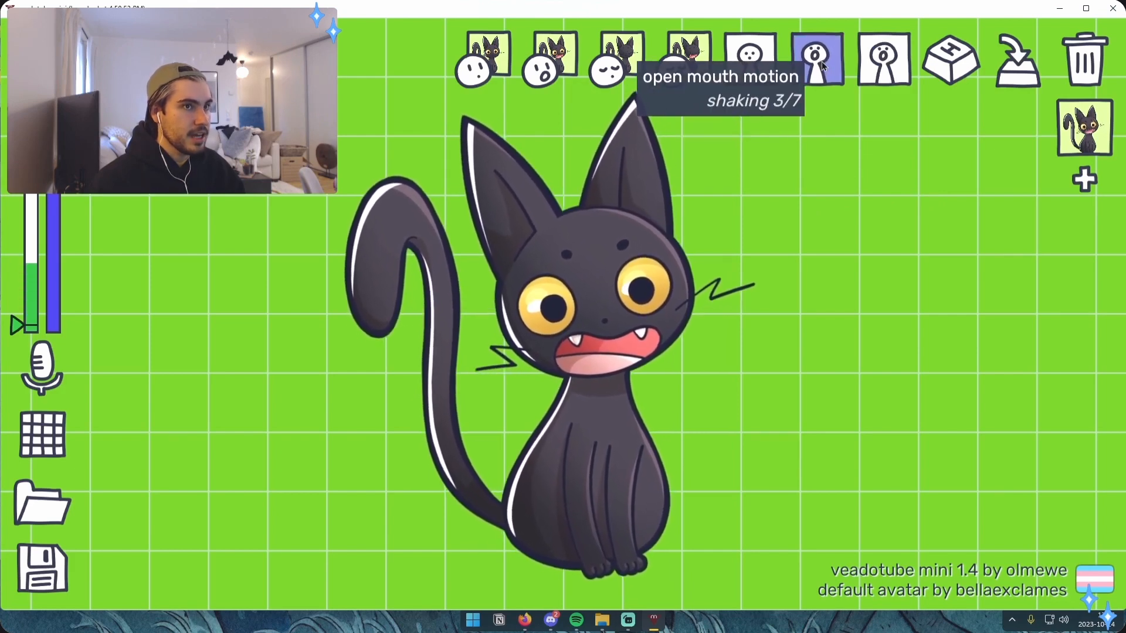
drag(17, 324, 16, 288)
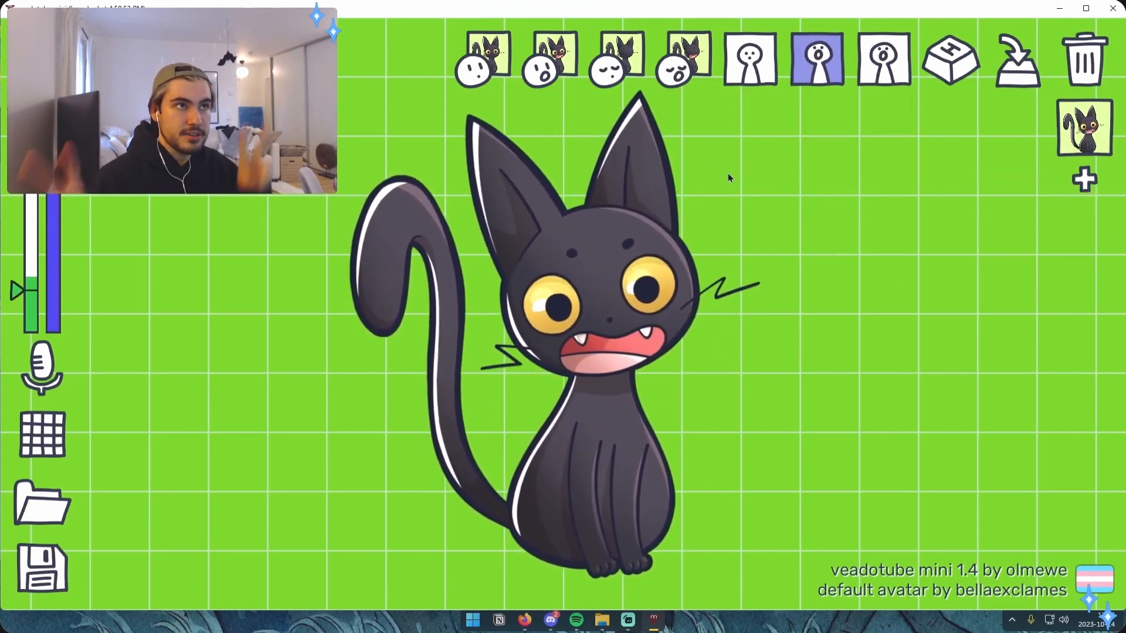
click(834, 59)
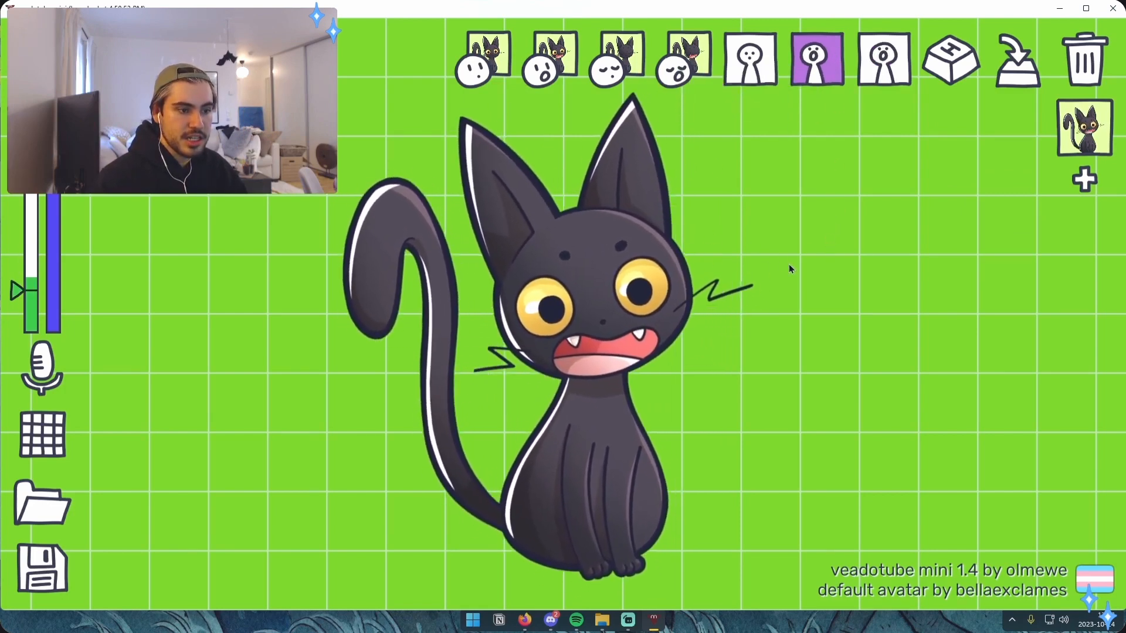
click(817, 58)
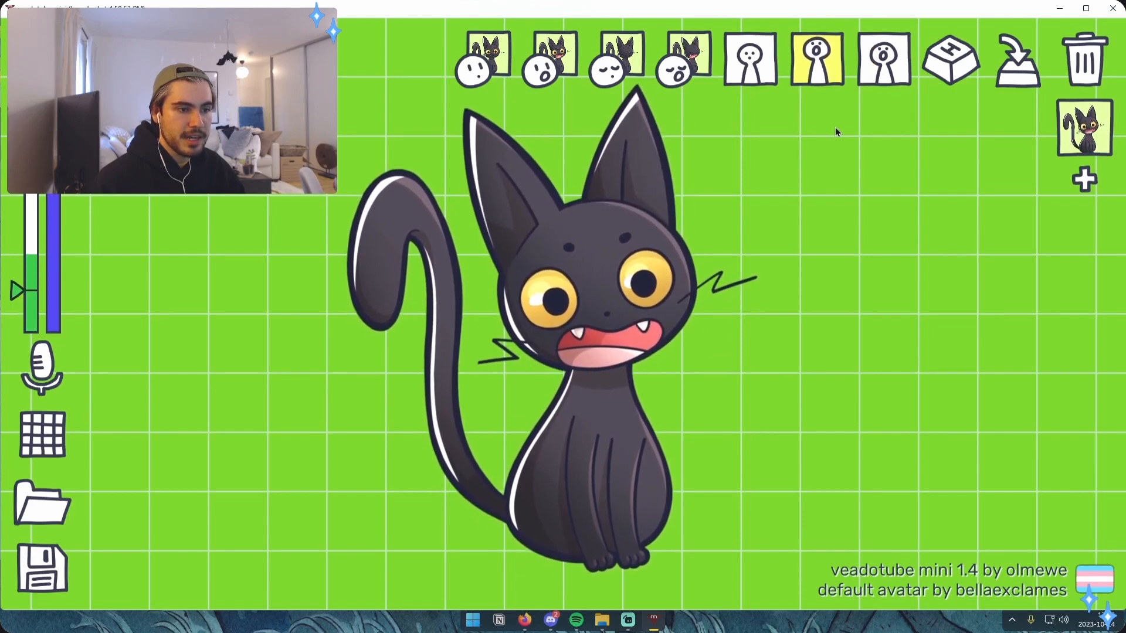
- Set both the closed and open mouth motions to the light blue option without a mouth transition, and readjust the microphone threshold
click(884, 59)
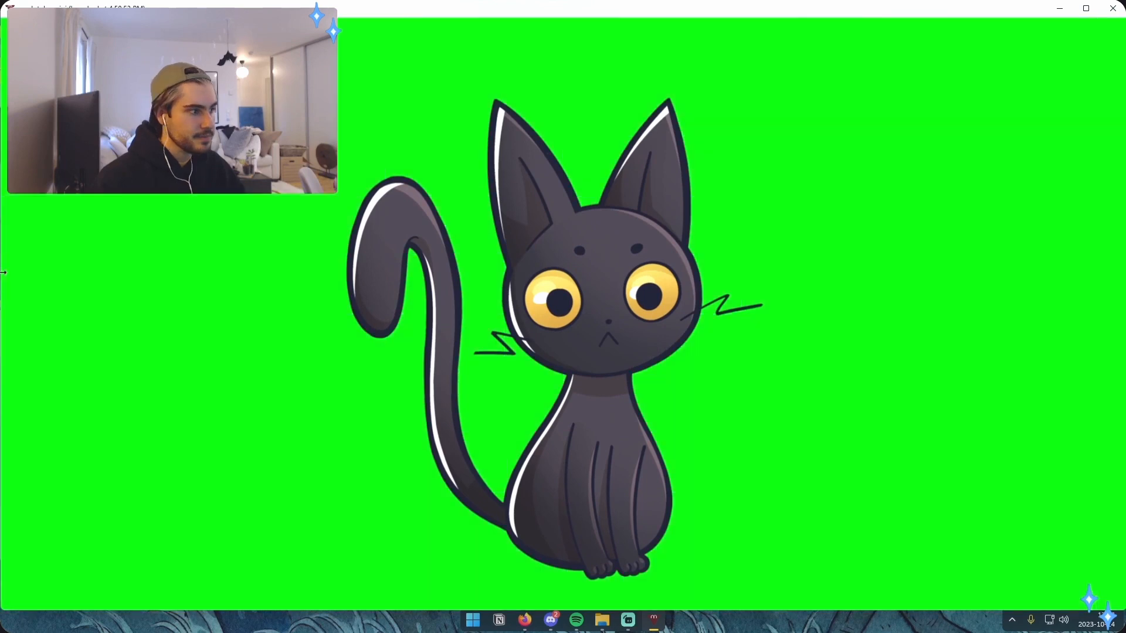
drag(27, 291, 27, 309)
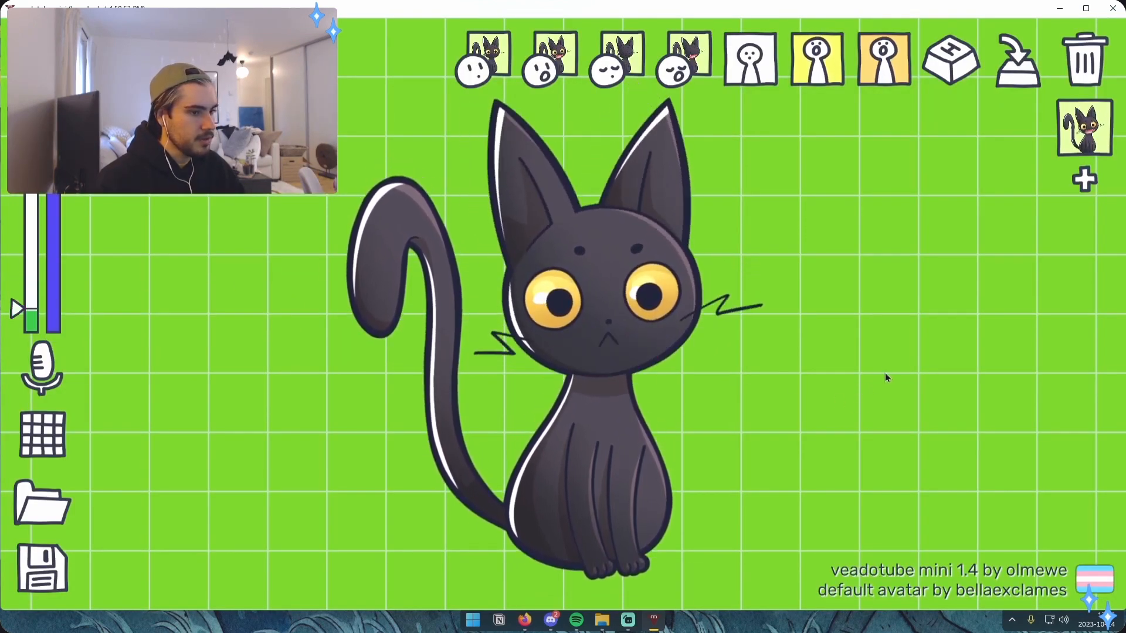
click(824, 79)
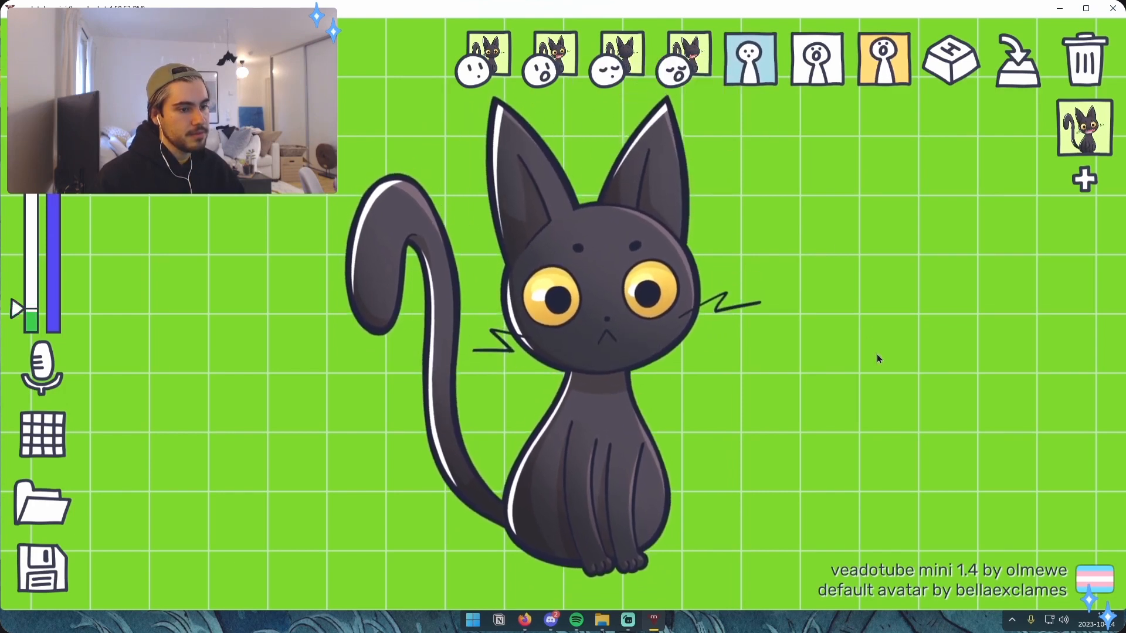
drag(29, 323, 28, 280)
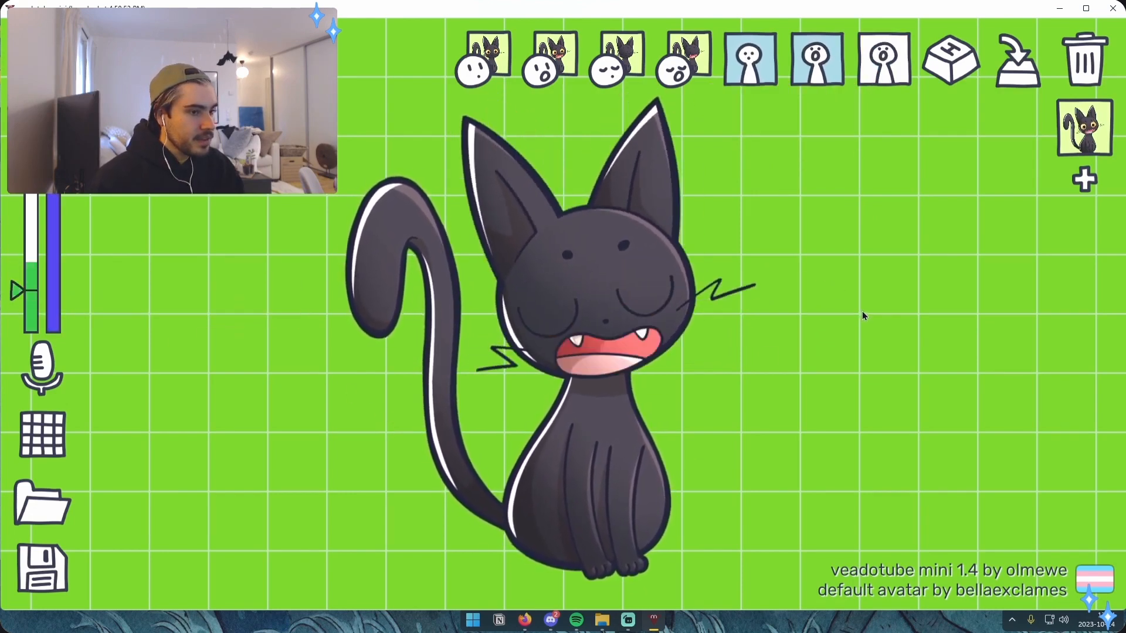
- Try the blue and pink backgrounds and return the background to green
click(49, 423)
click(139, 335)
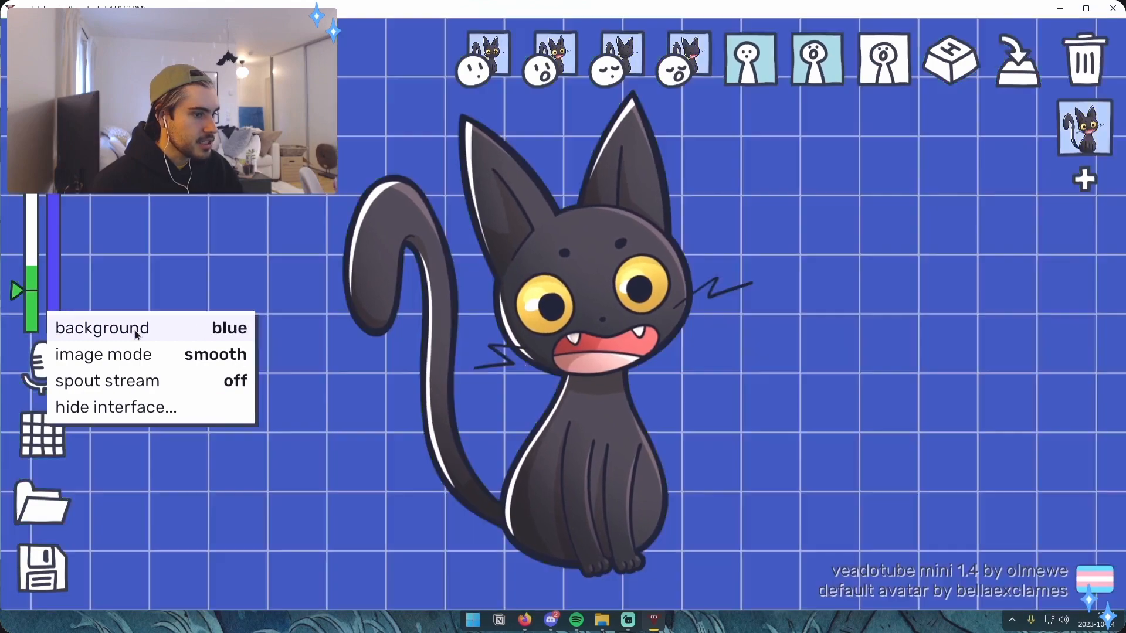
click(151, 332)
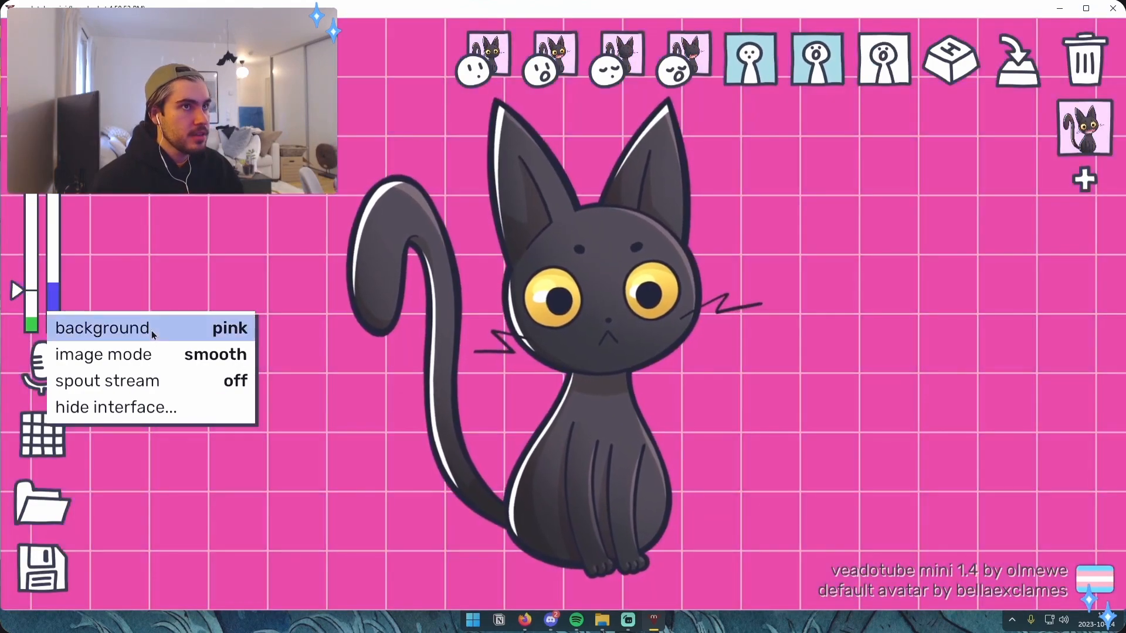
click(152, 330)
click(152, 330)
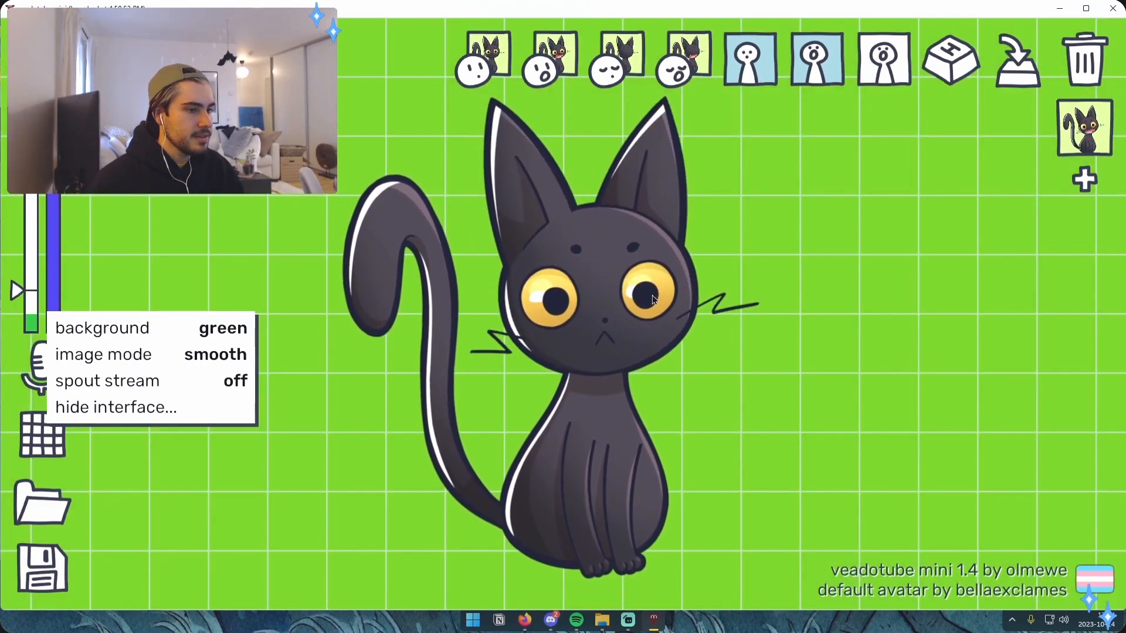
click(796, 520)
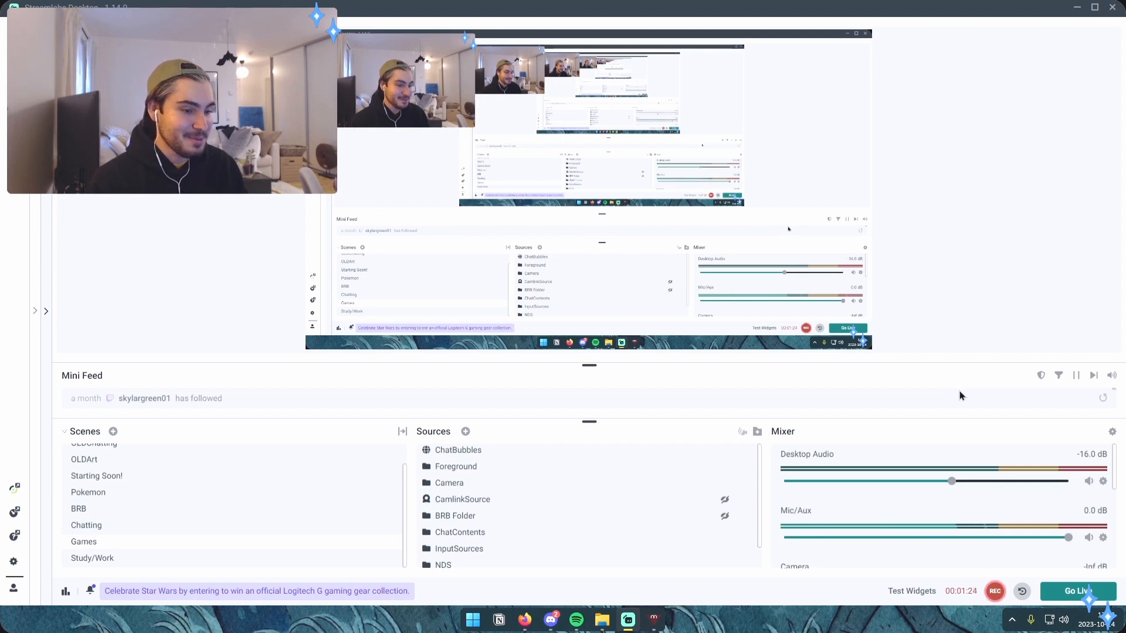
- Add a new Window Capture source named PNGtuber to the Games scene in Streamlabs Desktop
click(475, 451)
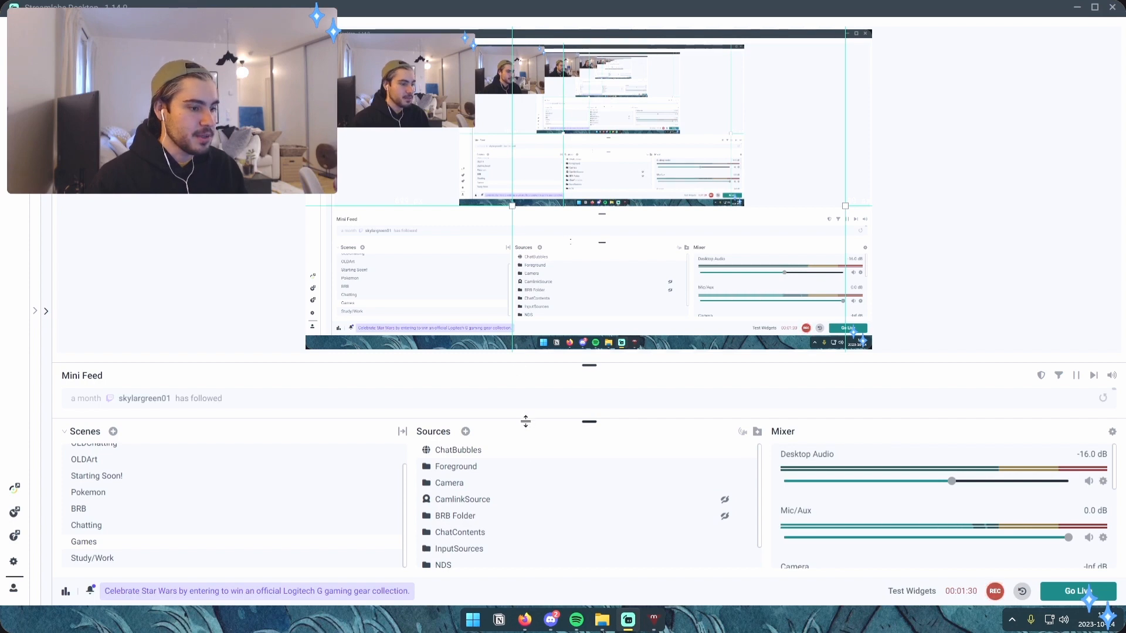
mouse_move(437, 436)
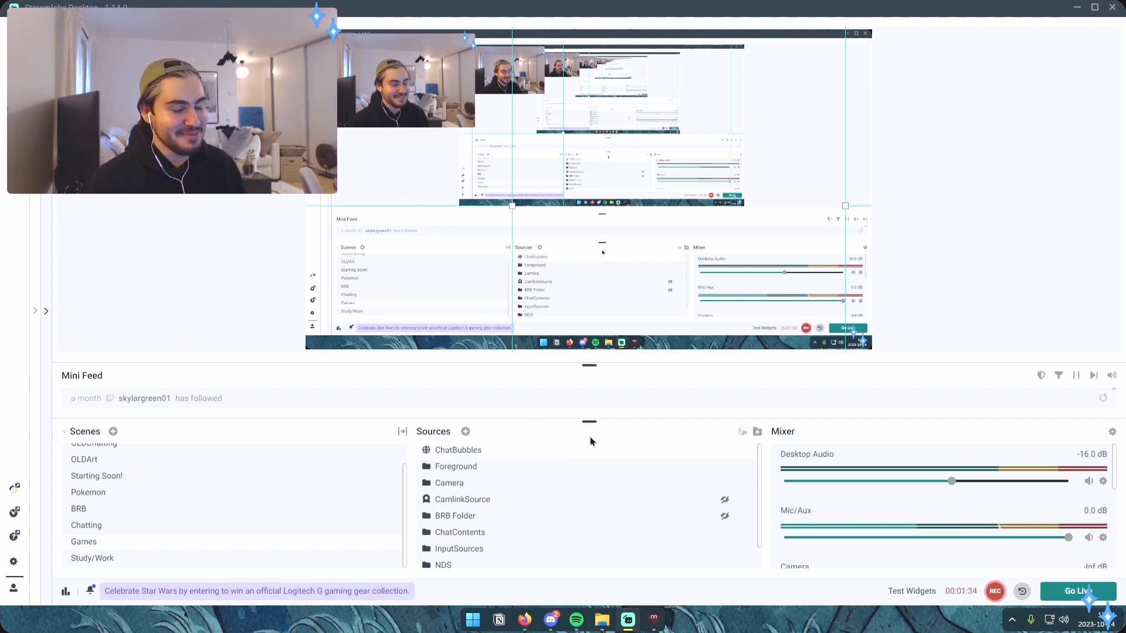
click(465, 432)
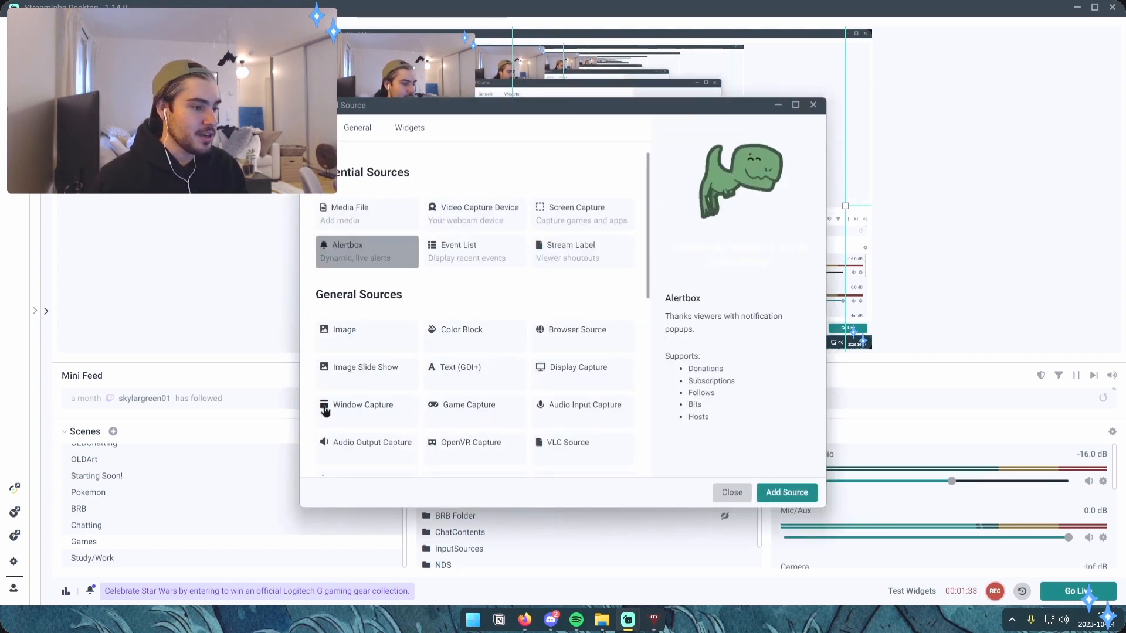
click(363, 409)
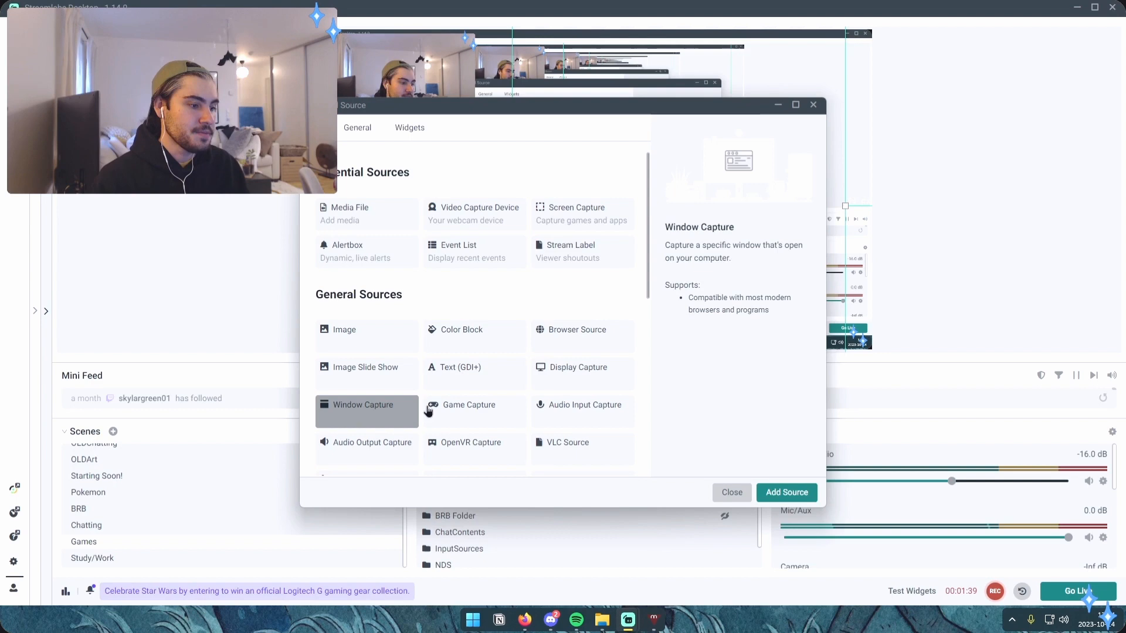
click(800, 493)
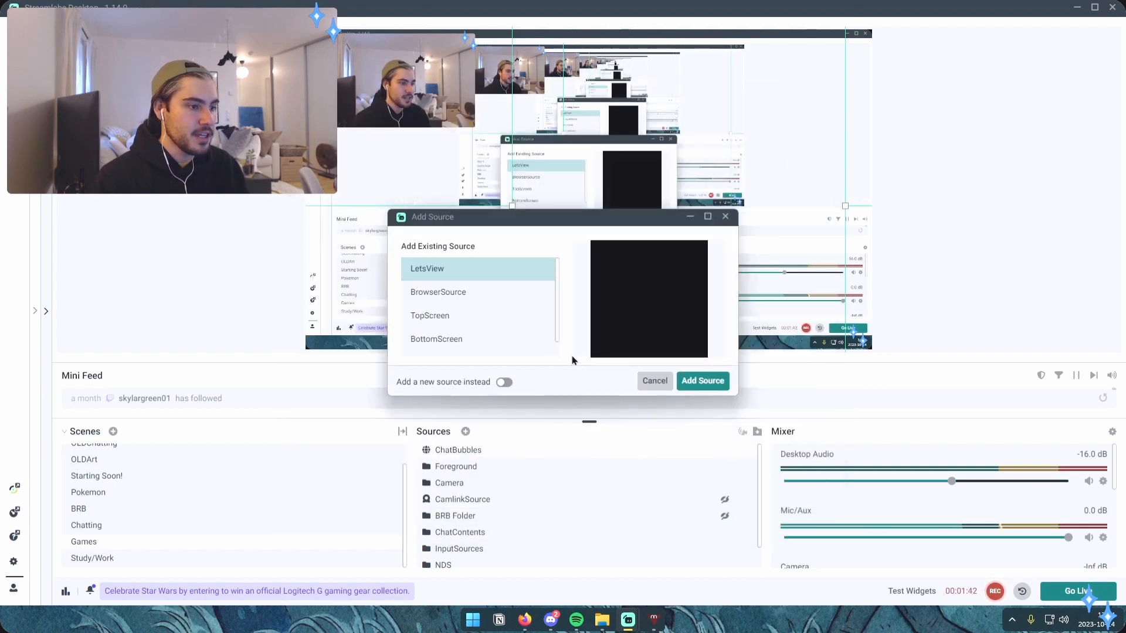
click(505, 383)
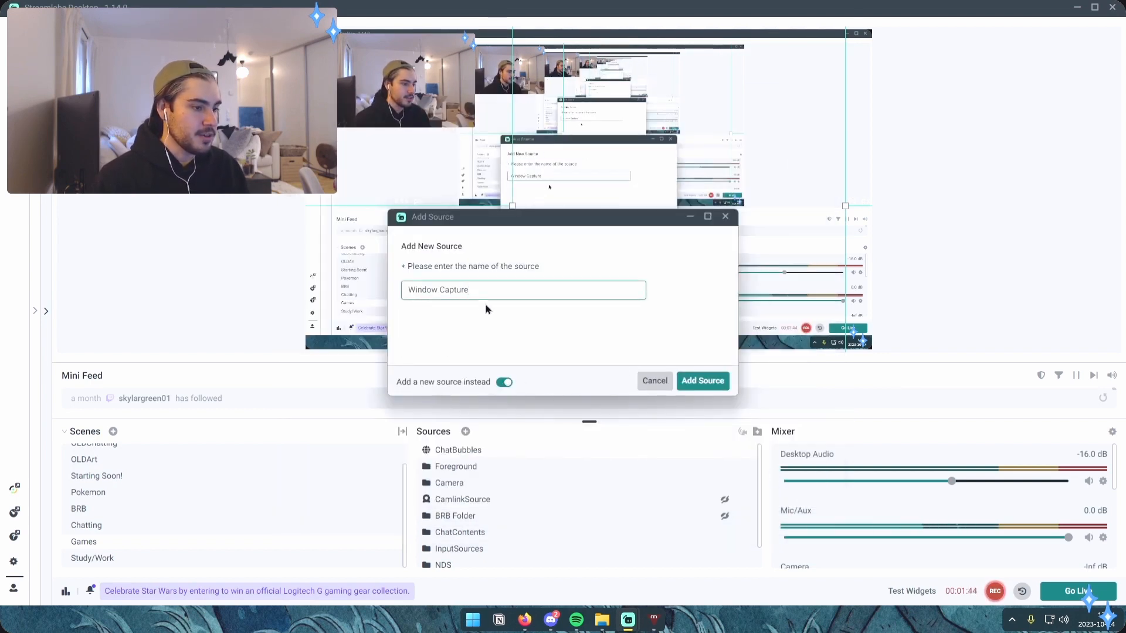
drag(482, 290, 377, 289)
text(PNG)
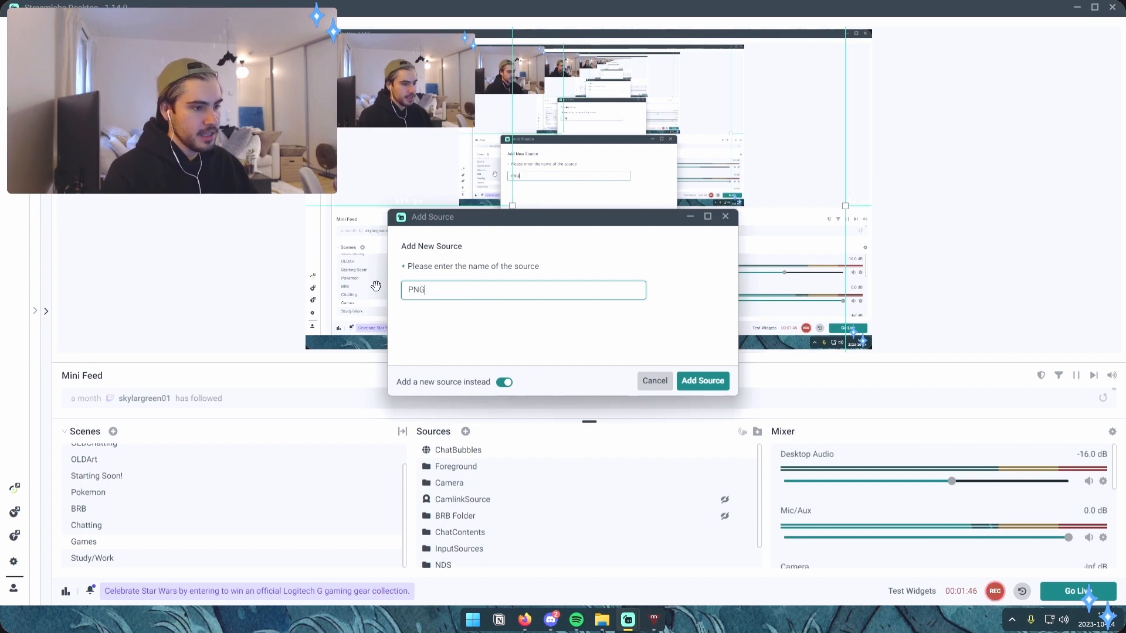
text(tuber)
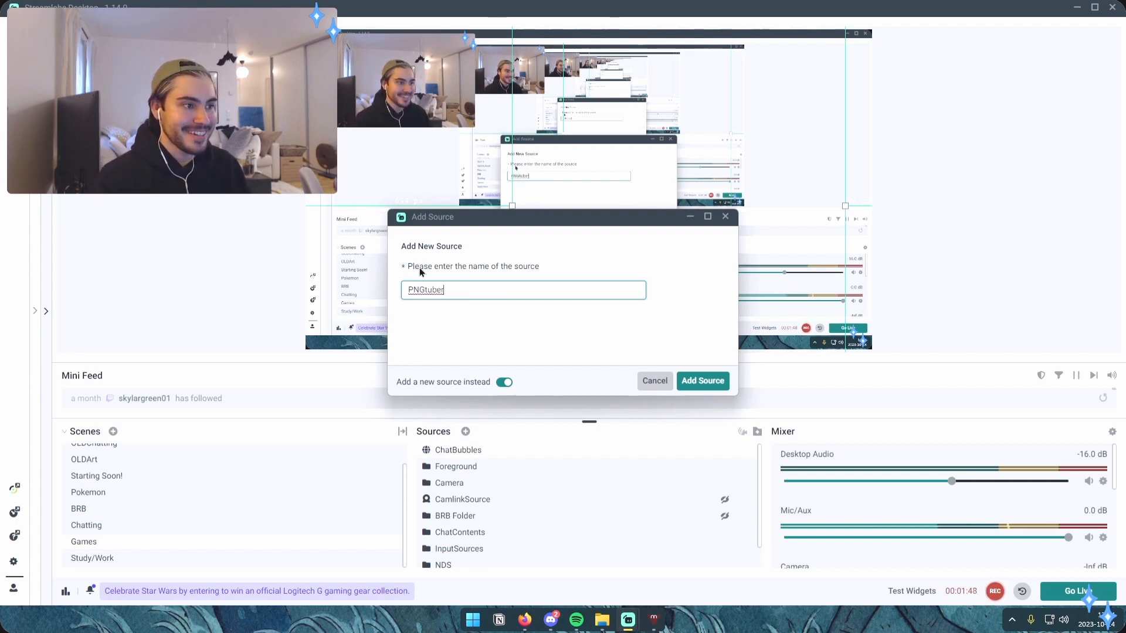
click(693, 388)
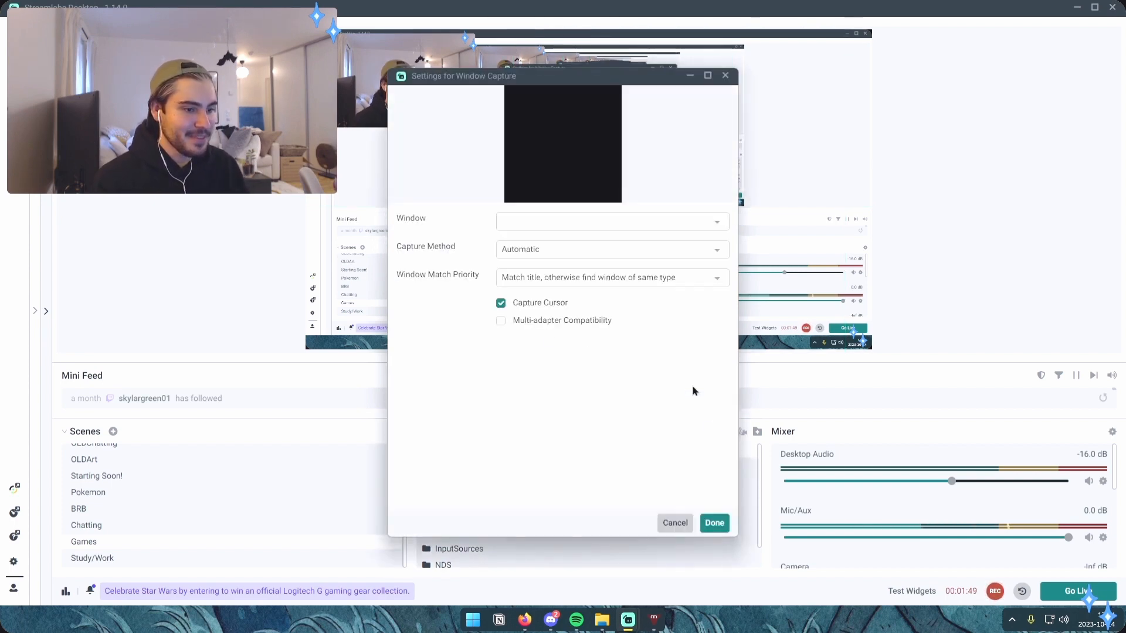
- Select the veadotube mini.exe window as the one captured by the PNGtuber source
drag(586, 80, 674, 105)
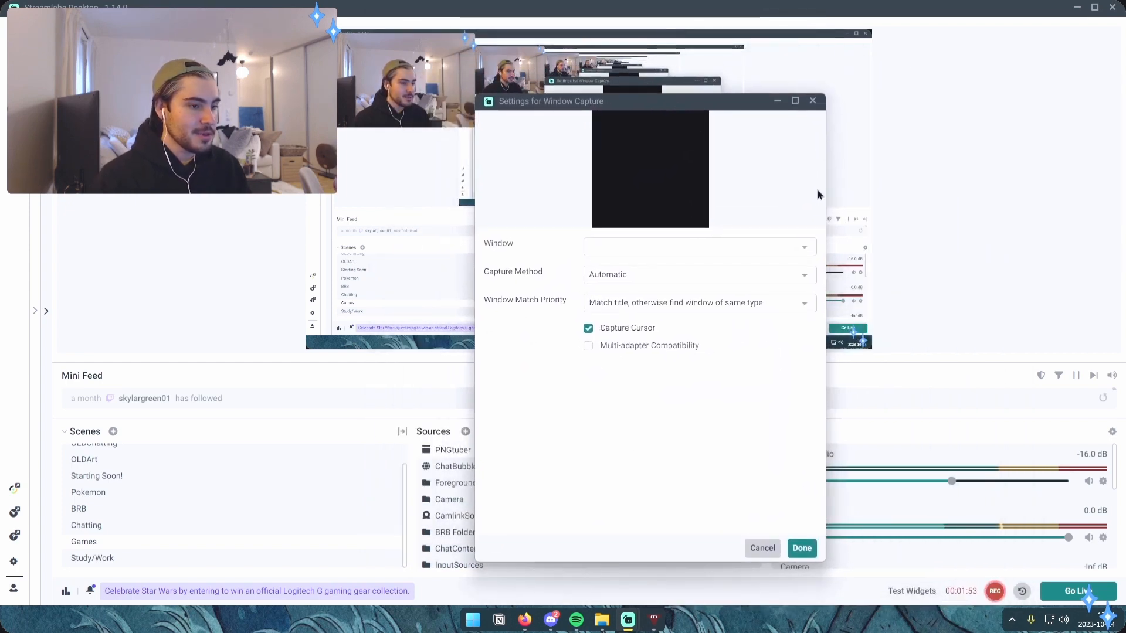
click(805, 251)
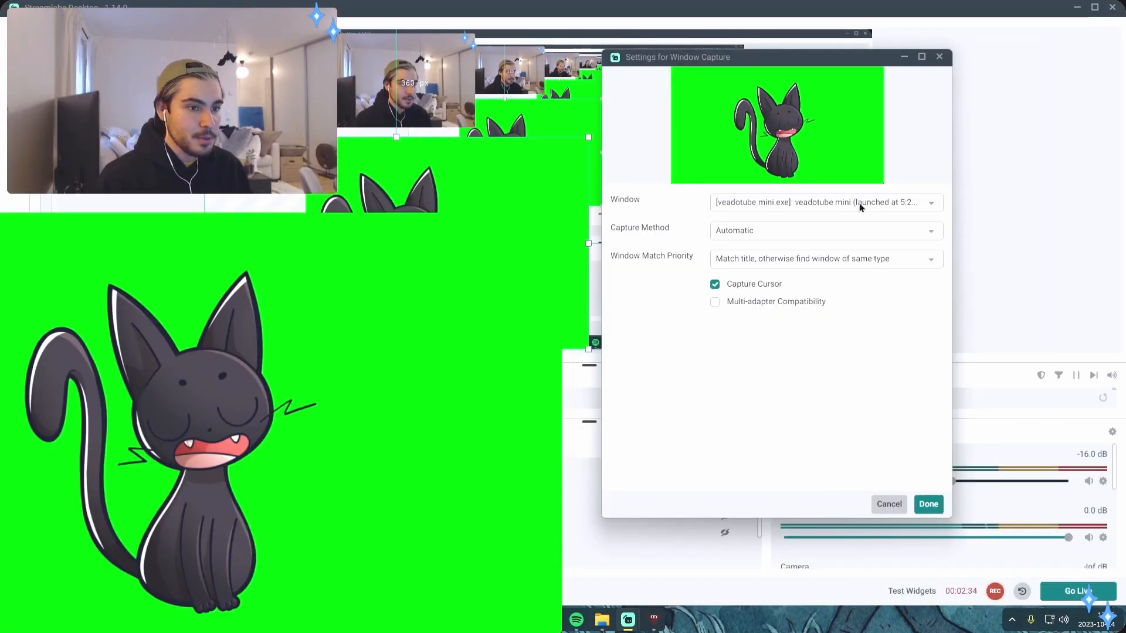
click(860, 206)
click(692, 281)
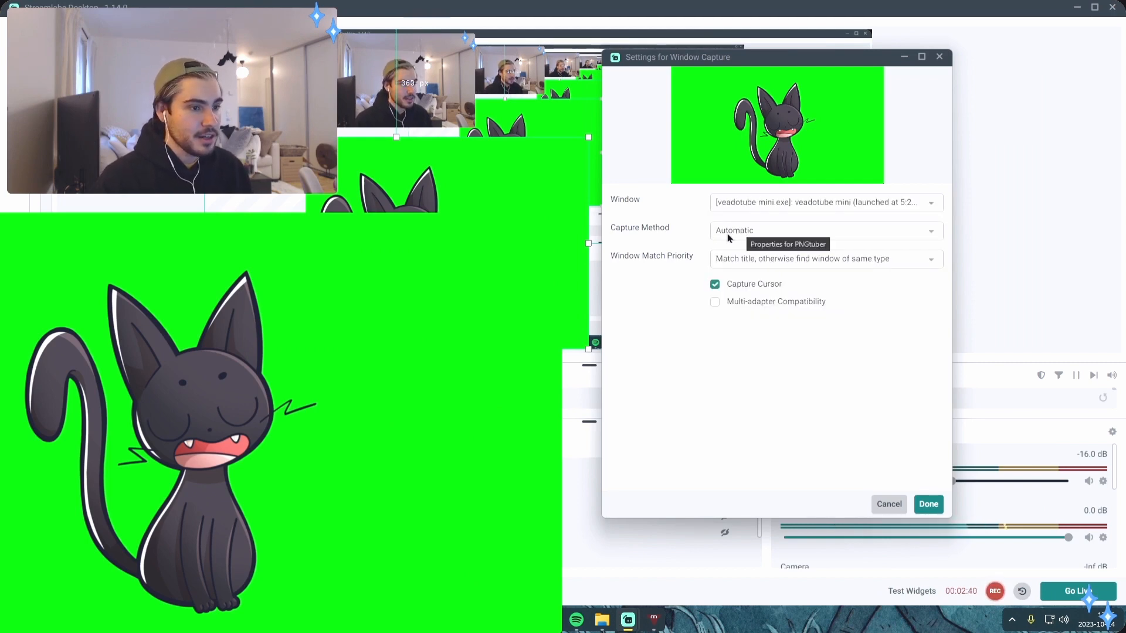
- Try the BitBlt capture method and set the source's capture method to Windows 10 (1903 and up)
click(770, 233)
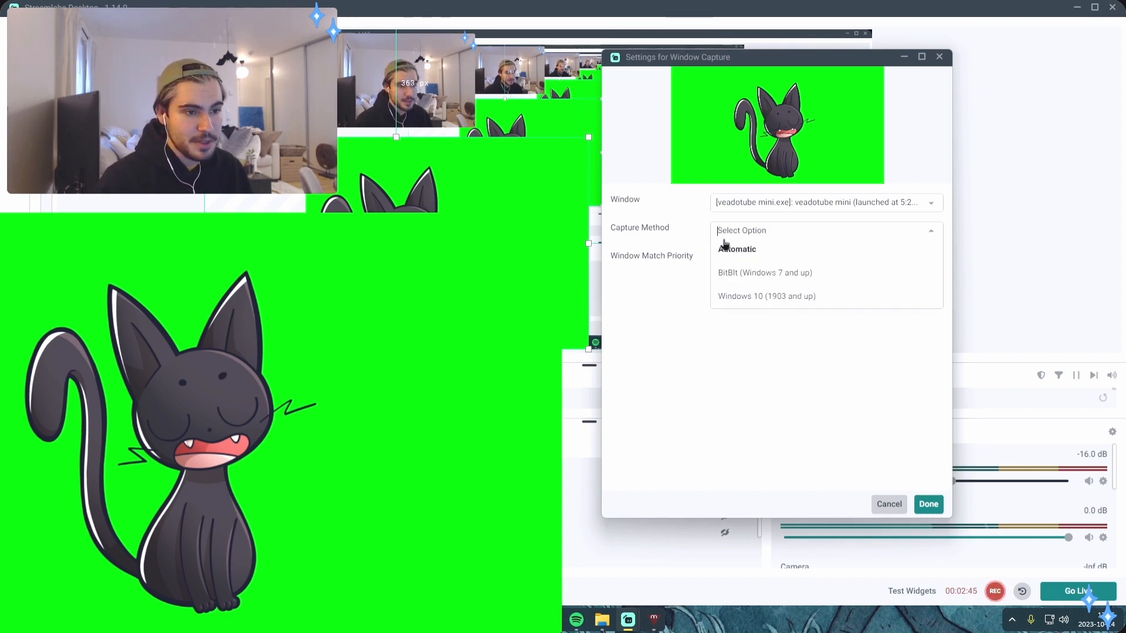
click(753, 269)
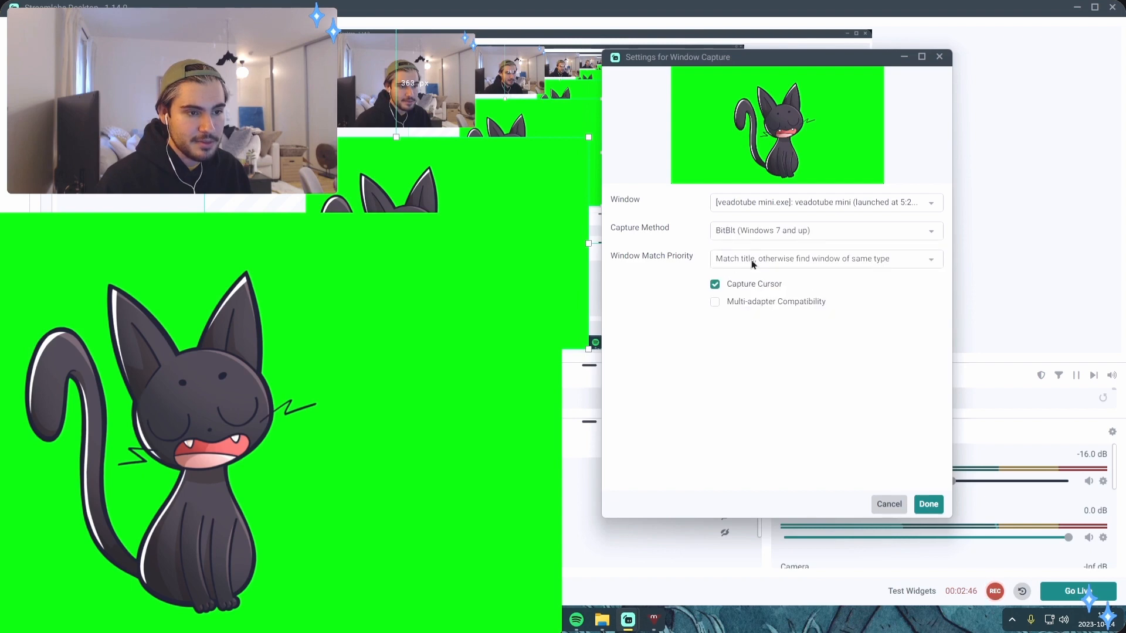
click(783, 234)
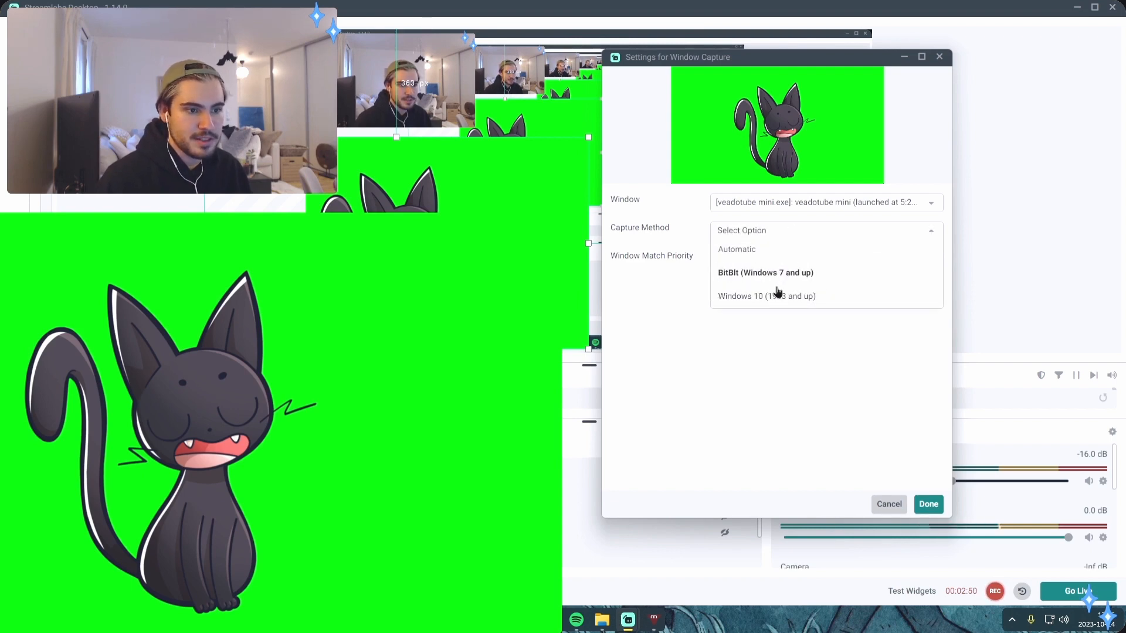
click(778, 295)
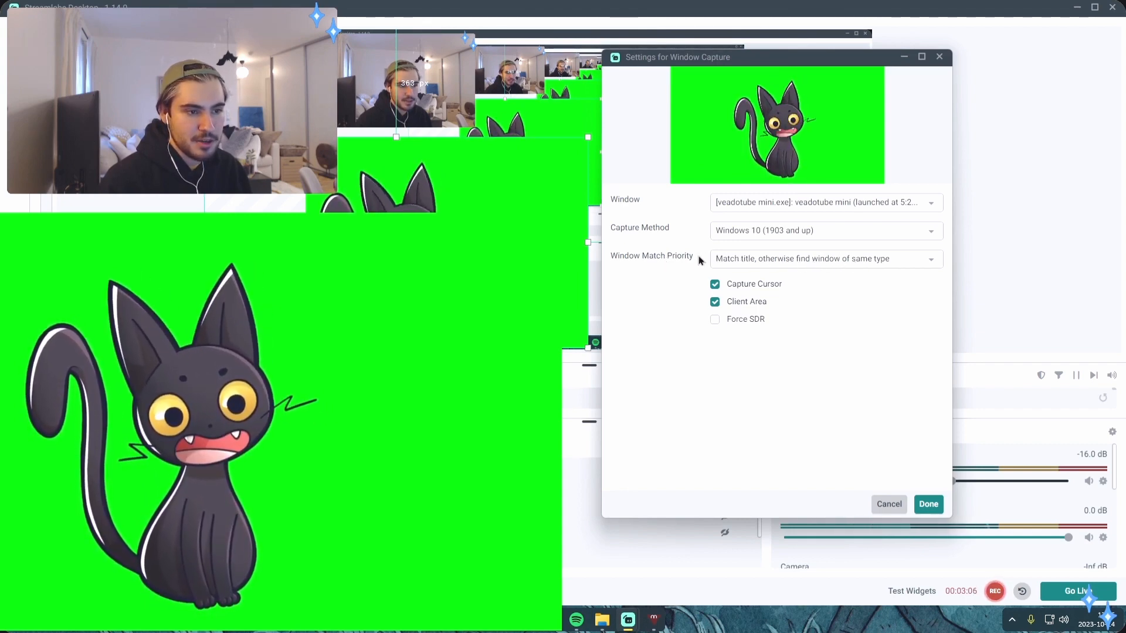
- Turn off cursor capture for the PNGtuber window capture source and finish its settings
click(715, 284)
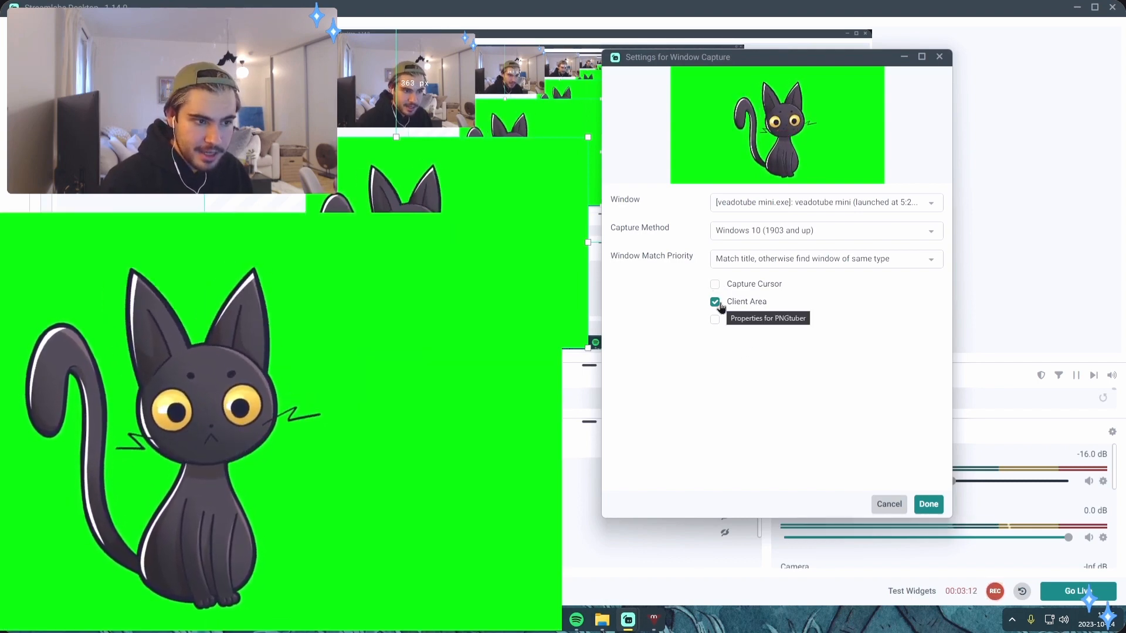
click(928, 504)
- Shrink the PNGtuber source and move it to the upper-right corner of the canvas
click(987, 275)
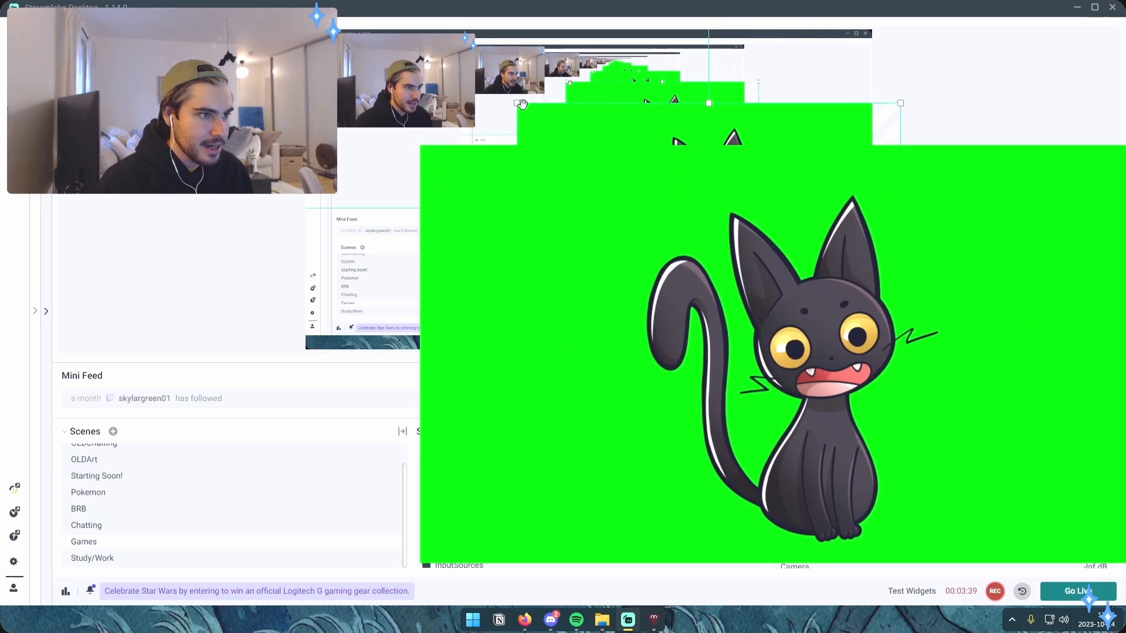
drag(517, 104, 761, 261)
drag(822, 280, 789, 78)
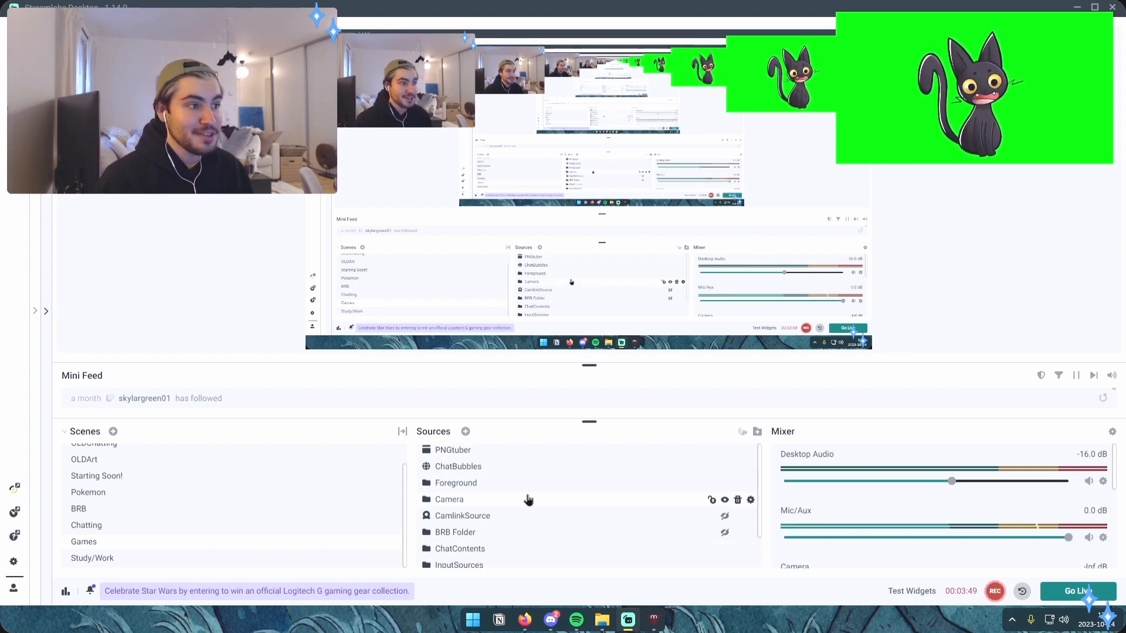
- Add a Color Key filter with its default name to the PNGtuber source and move the filter window clear of the canvas preview
click(483, 452)
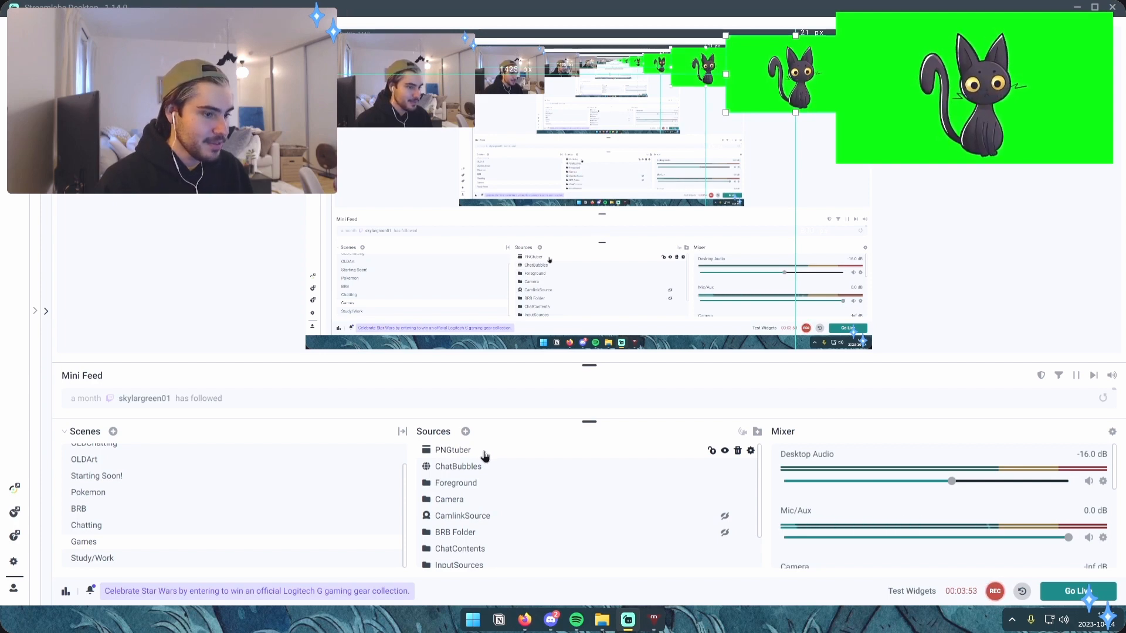
right_click(484, 452)
mouse_move(581, 358)
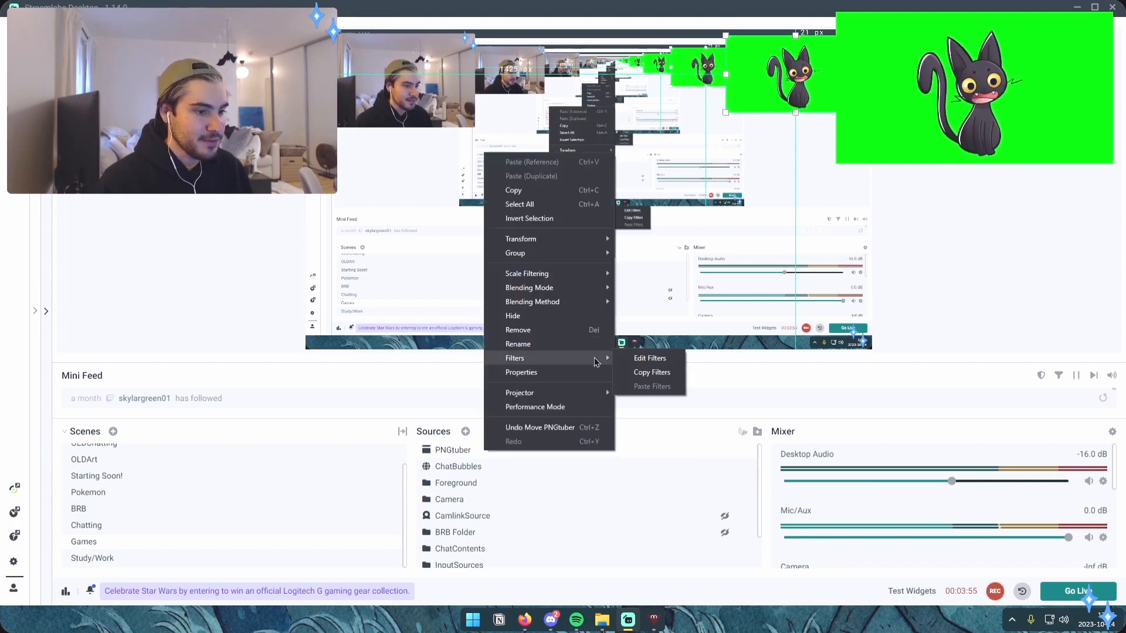
click(646, 360)
mouse_move(580, 83)
mouse_down()
mouse_move(573, 103)
mouse_move(580, 88)
mouse_up()
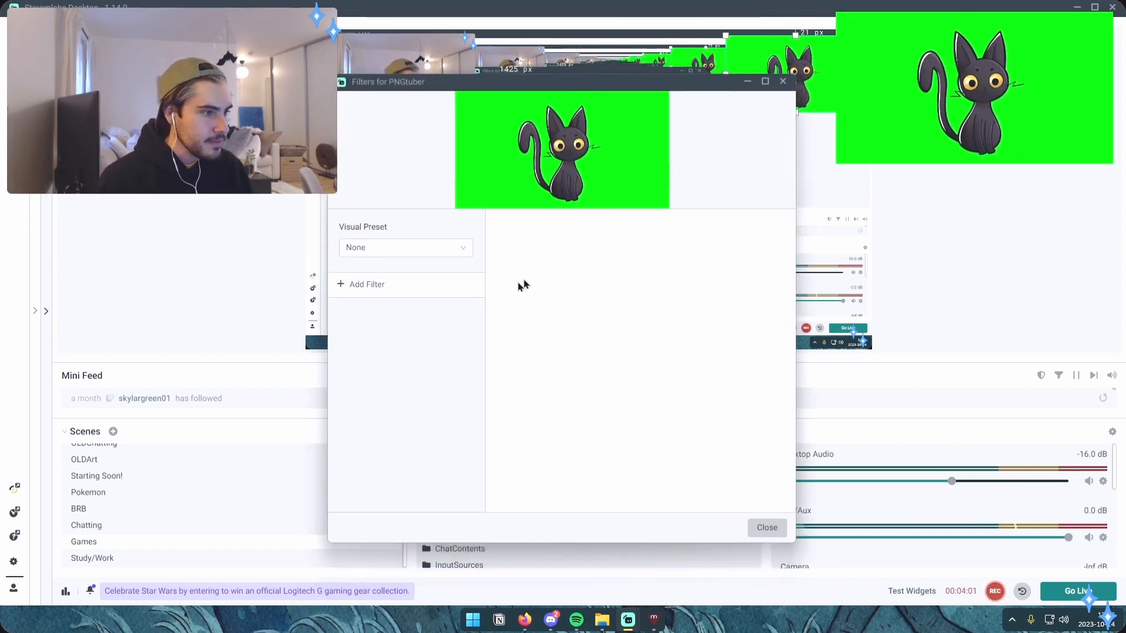
click(375, 287)
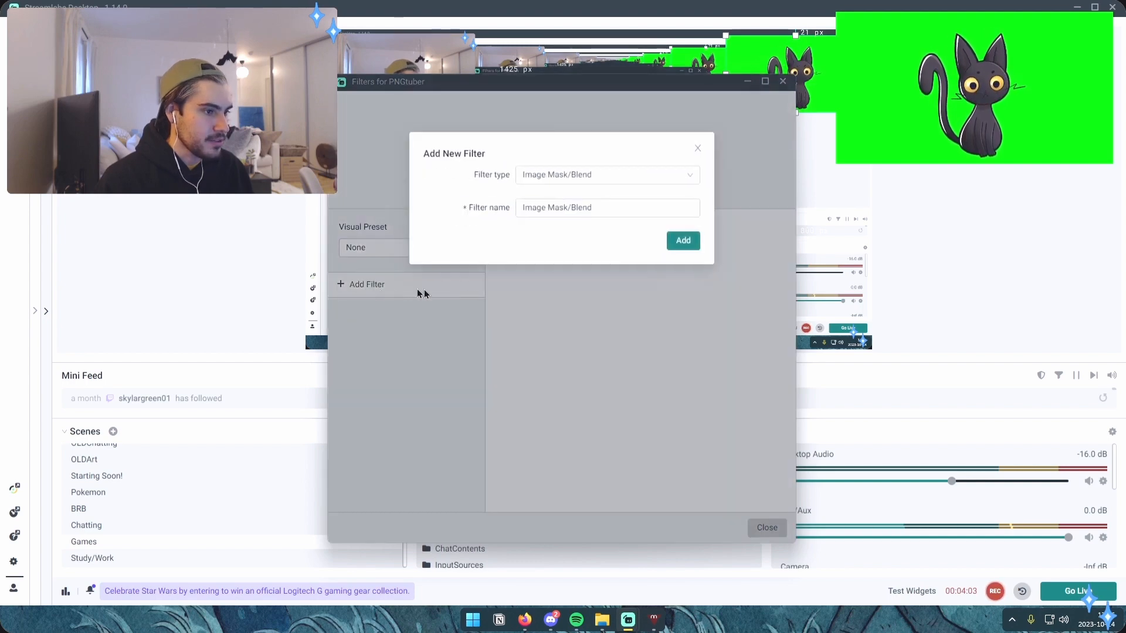
click(648, 175)
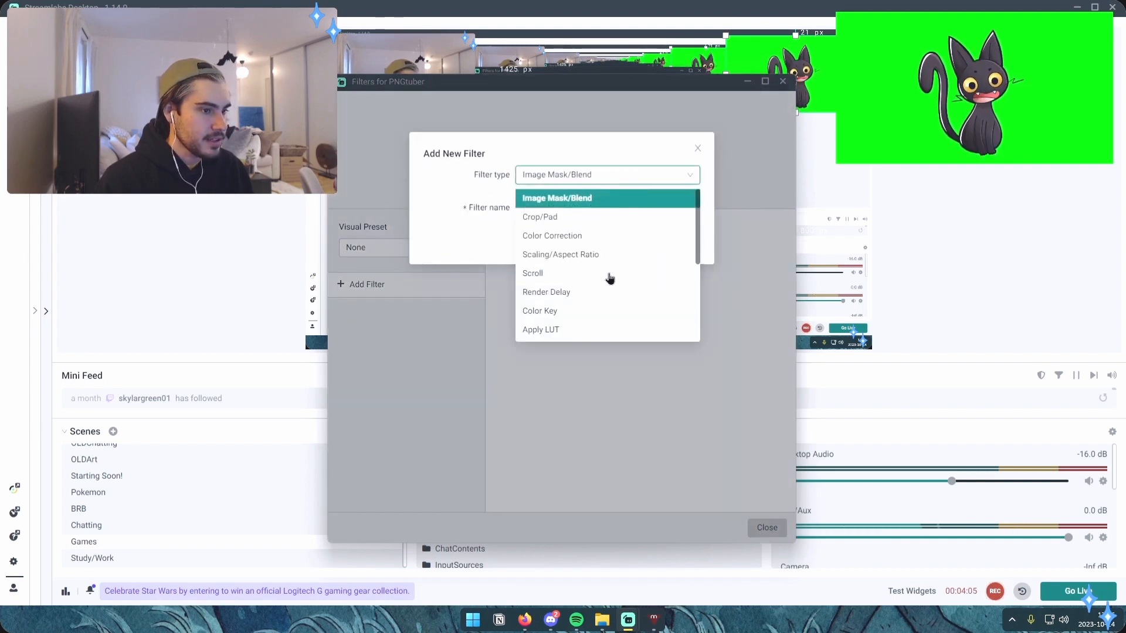
scroll(552, 276, down, 1)
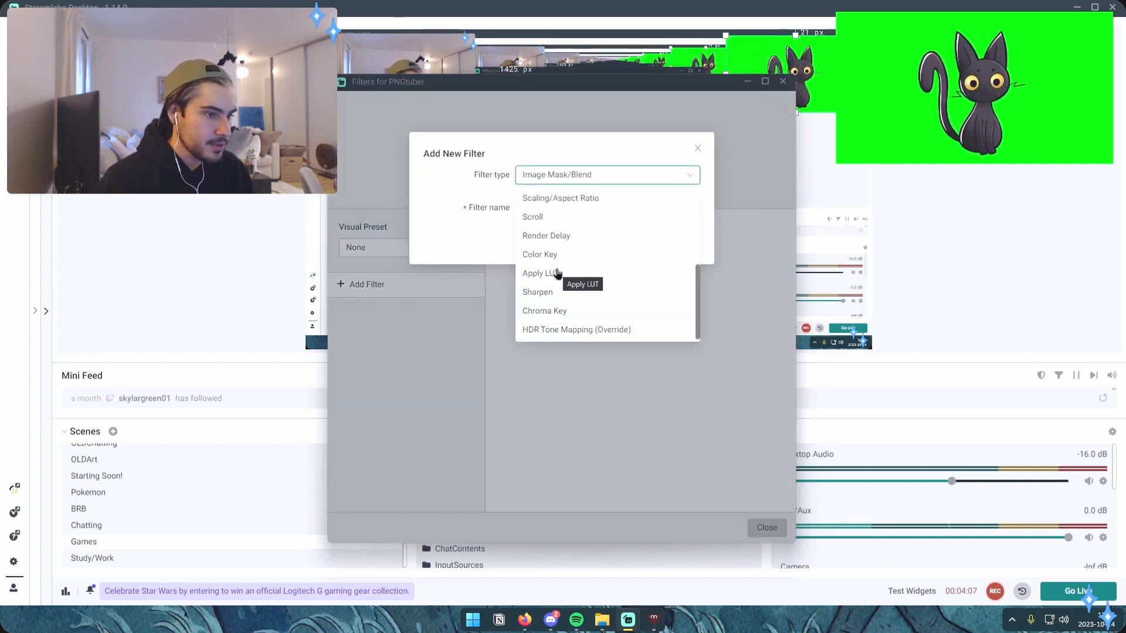
click(546, 255)
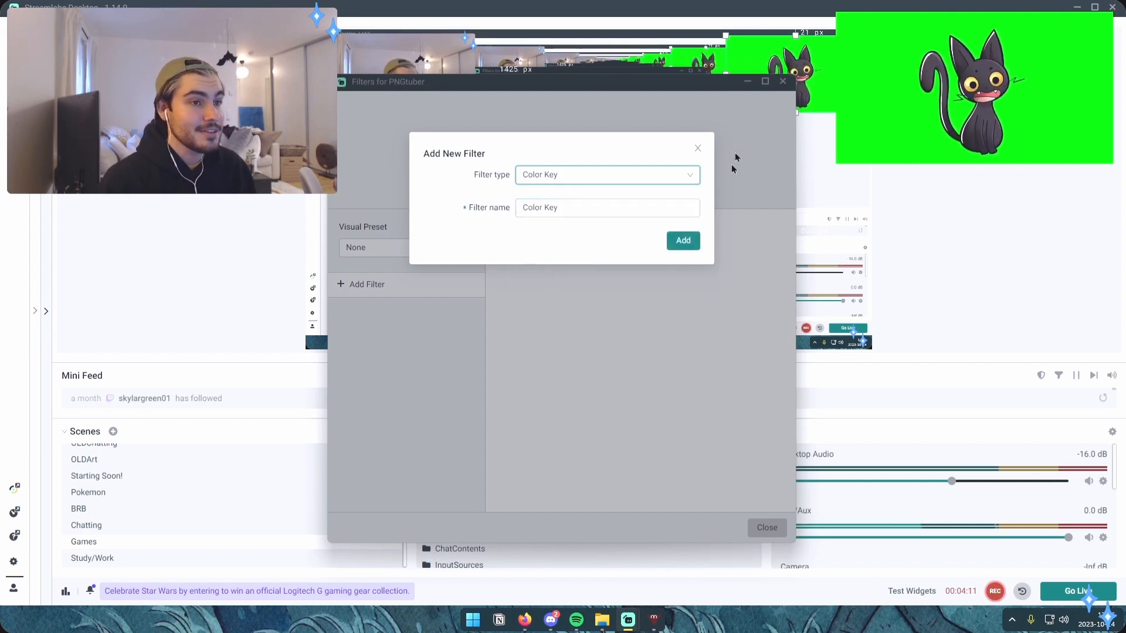
click(683, 240)
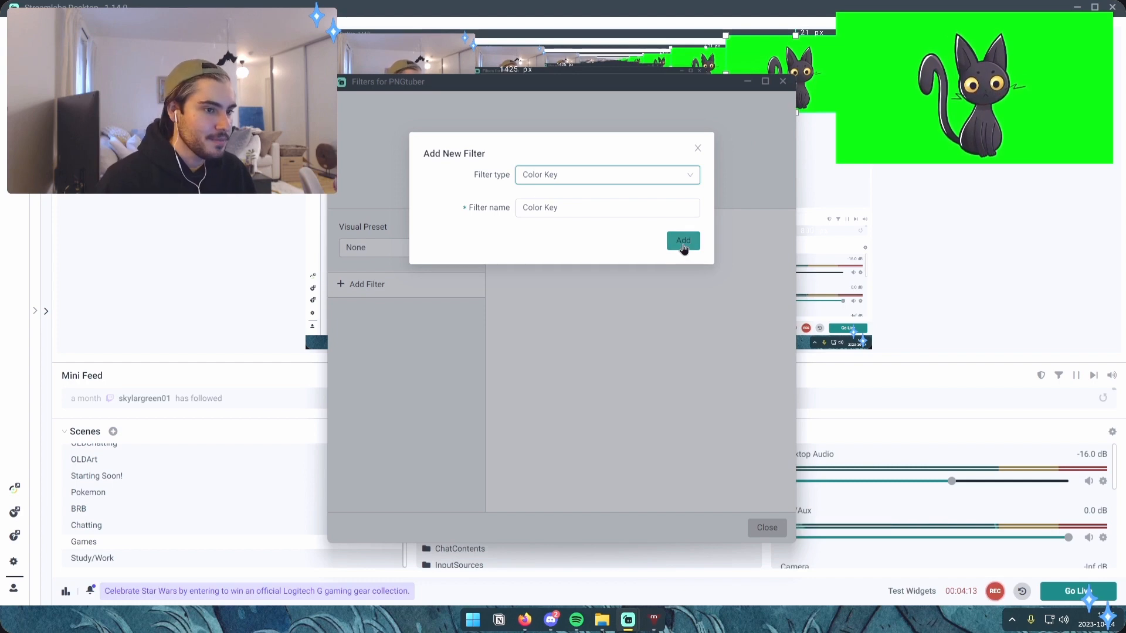
drag(617, 91, 635, 114)
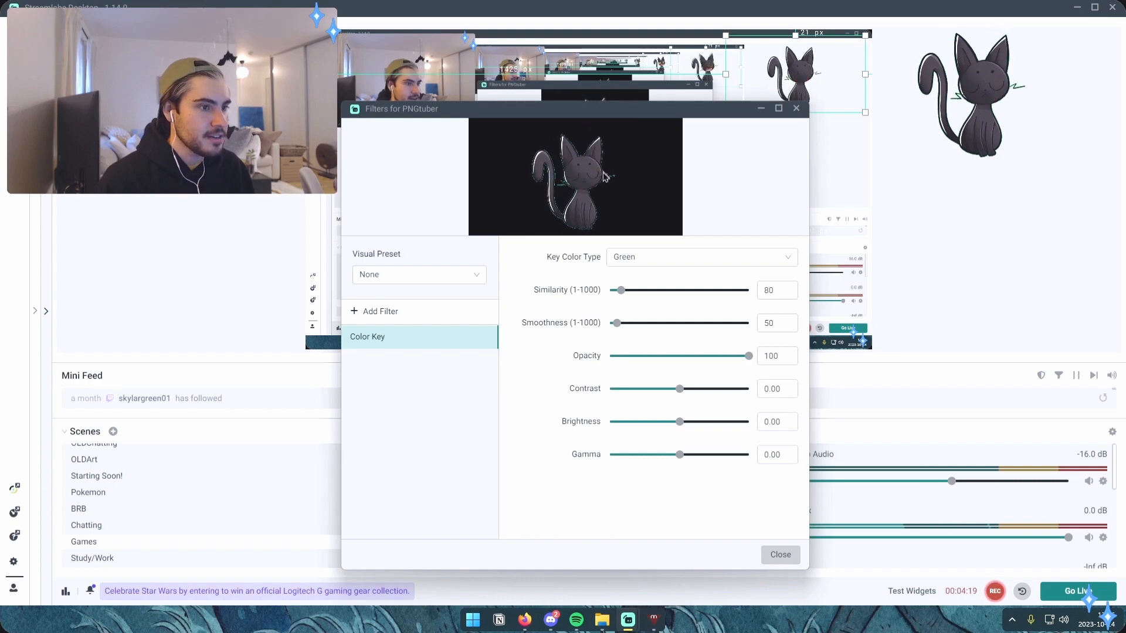
drag(608, 116, 417, 134)
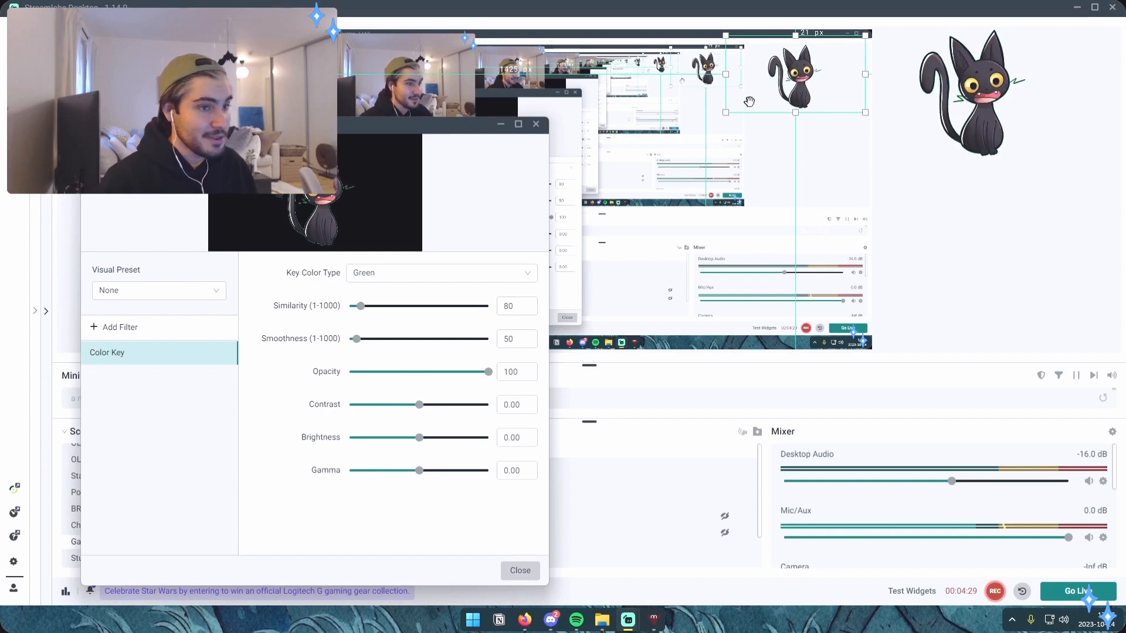
- Enlarge the keyed cat and place it in the lower-left corner of the canvas
click(728, 111)
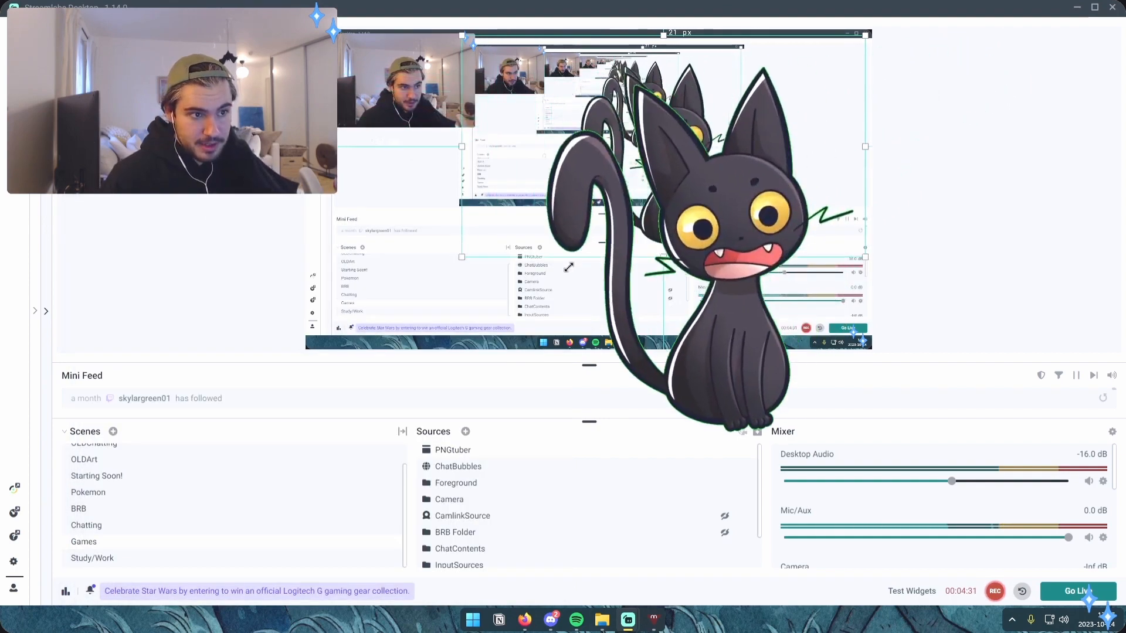
drag(355, 316, 337, 325)
drag(527, 223, 412, 257)
drag(412, 260, 412, 260)
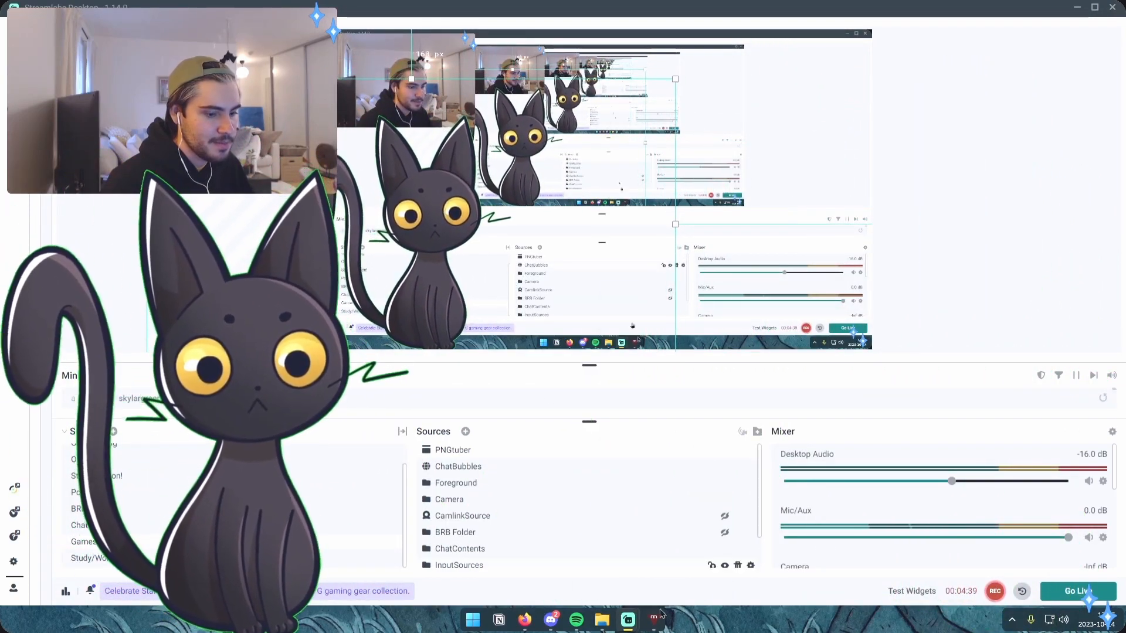
- Return to the PNGtuber filters, try Color Key similarity values of 1000 and 409, and set the similarity to 506
mouse_move(628, 620)
click(681, 566)
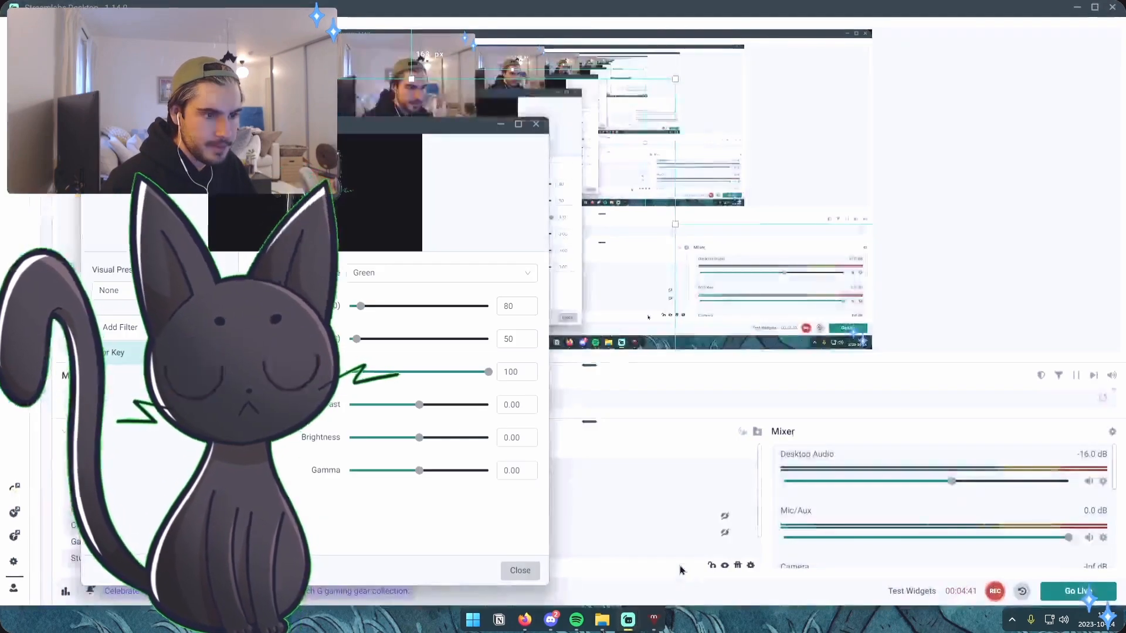
drag(378, 128, 814, 103)
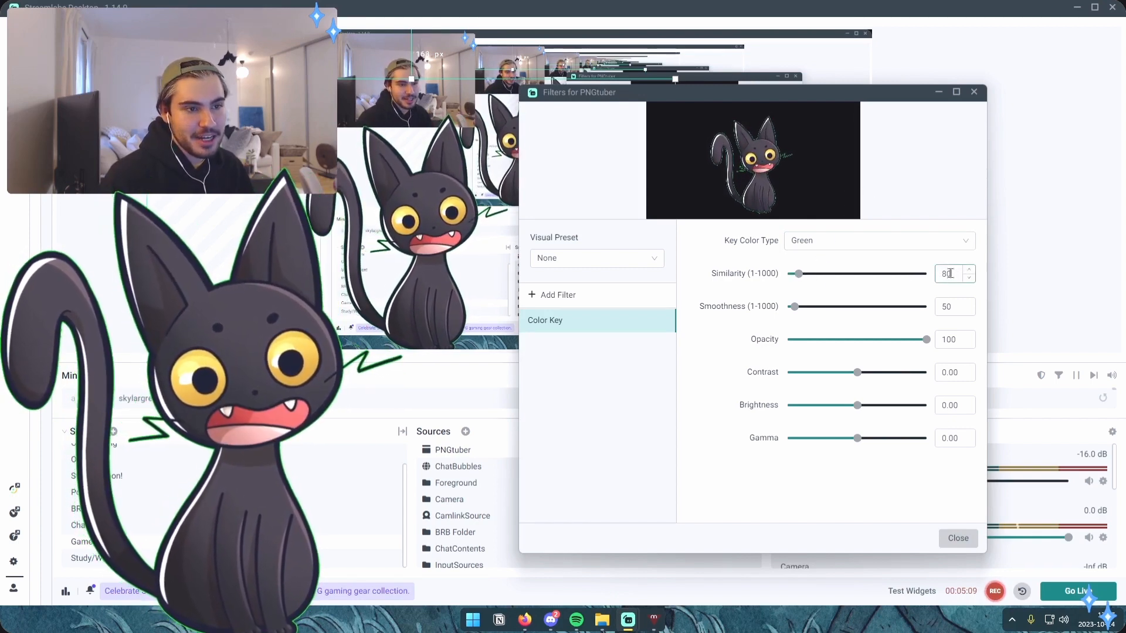
drag(797, 277, 938, 277)
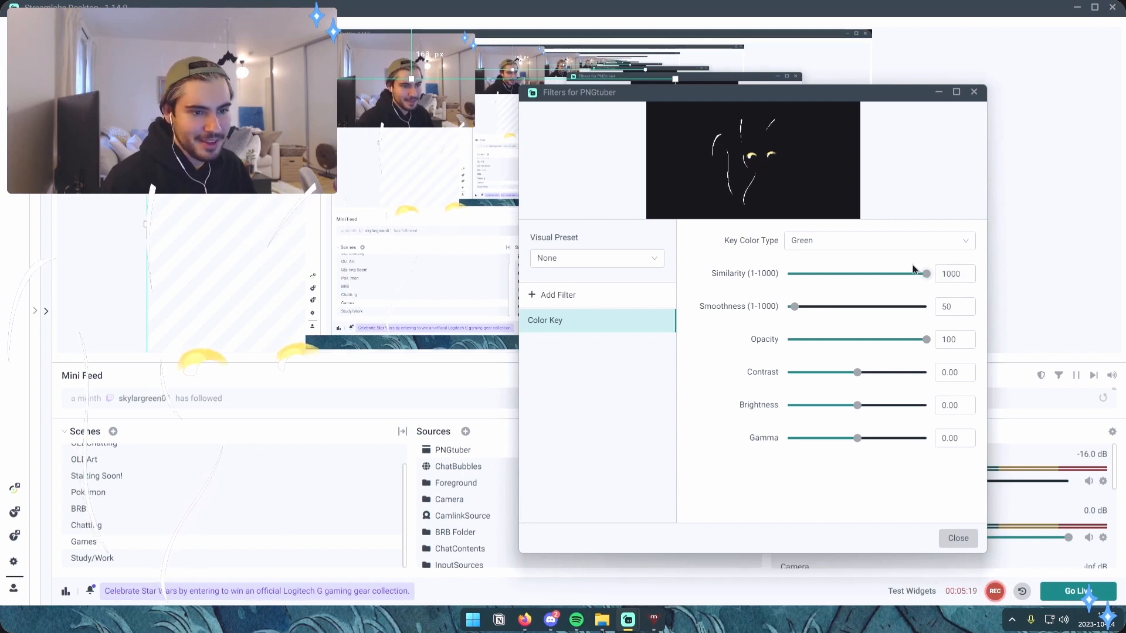
drag(925, 276, 845, 277)
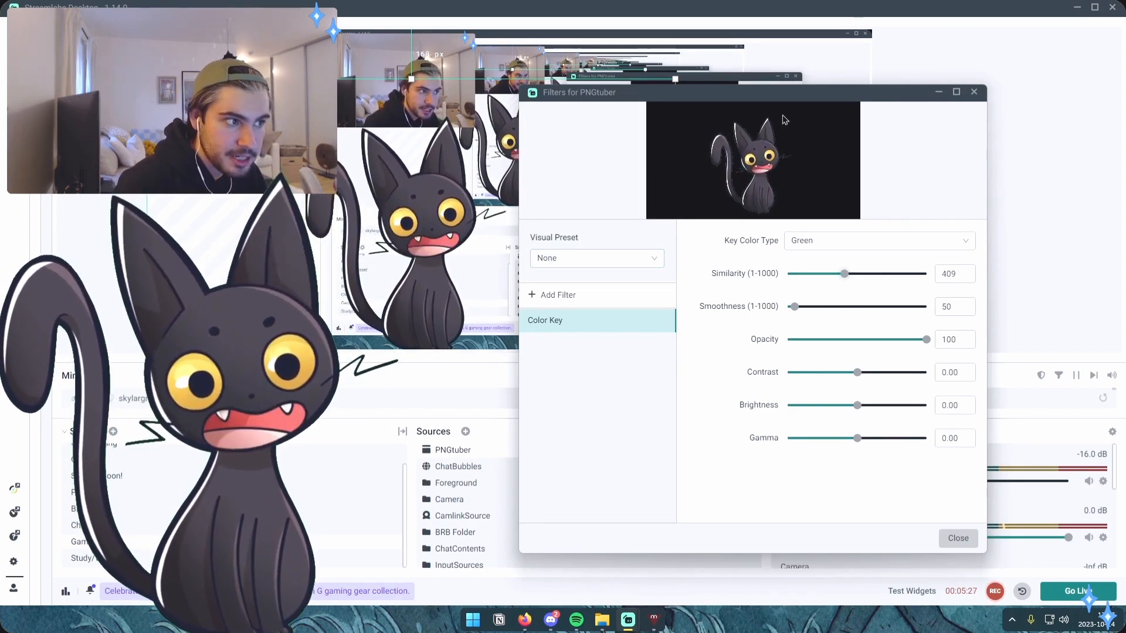
drag(845, 276, 859, 277)
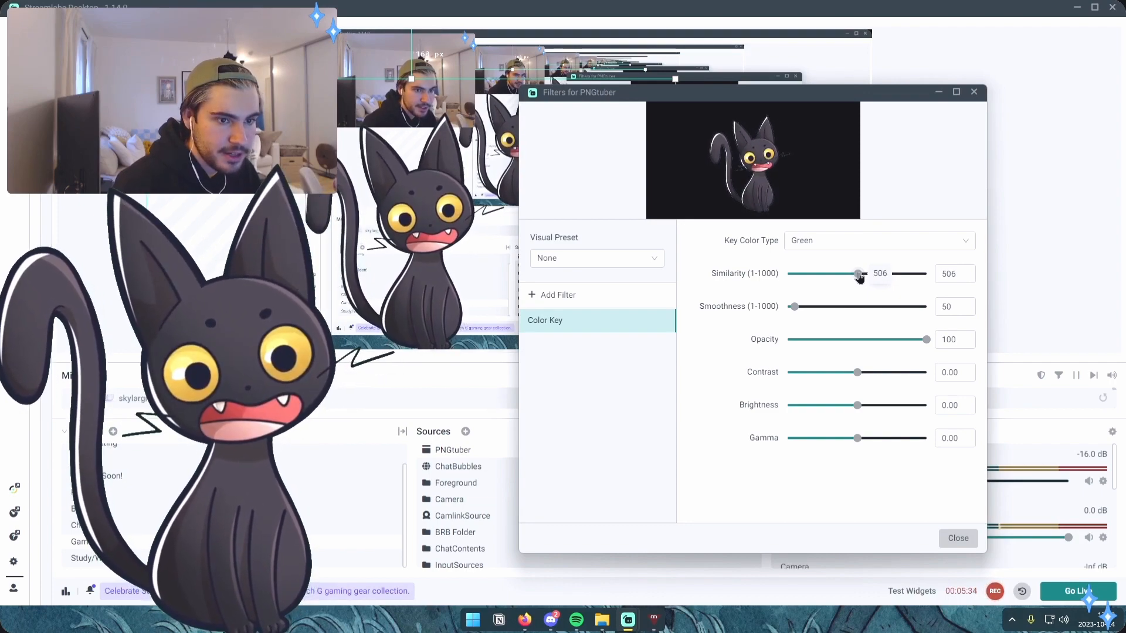
- Try a Color Key smoothness of 484, set the smoothness to 125, and close the filters
mouse_move(797, 310)
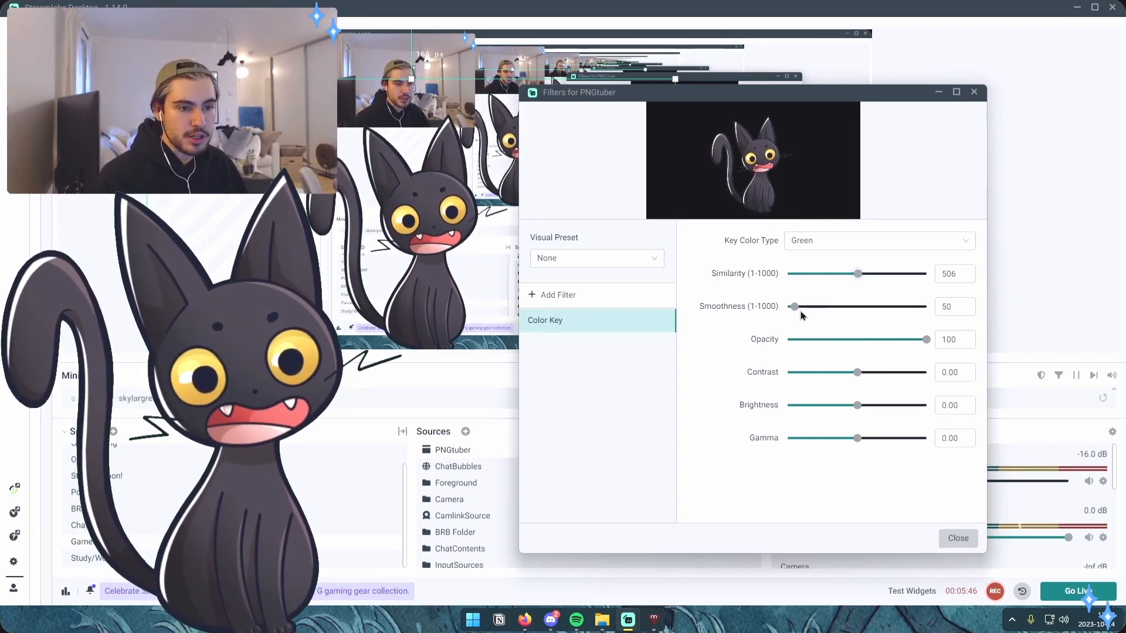
click(798, 307)
drag(802, 314, 853, 306)
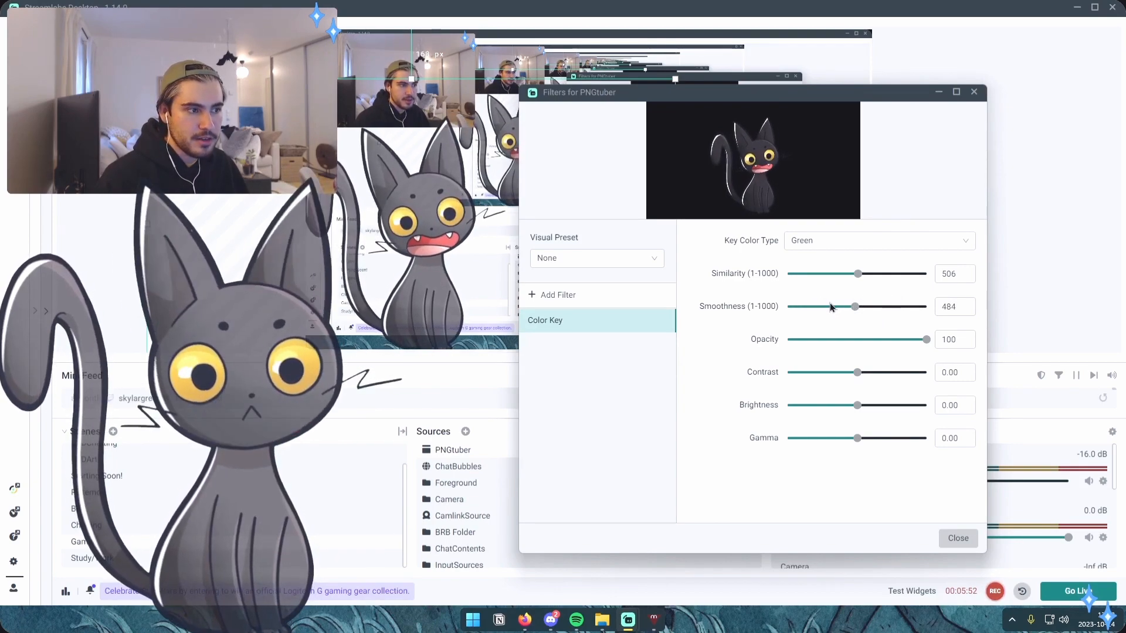
drag(855, 306, 806, 312)
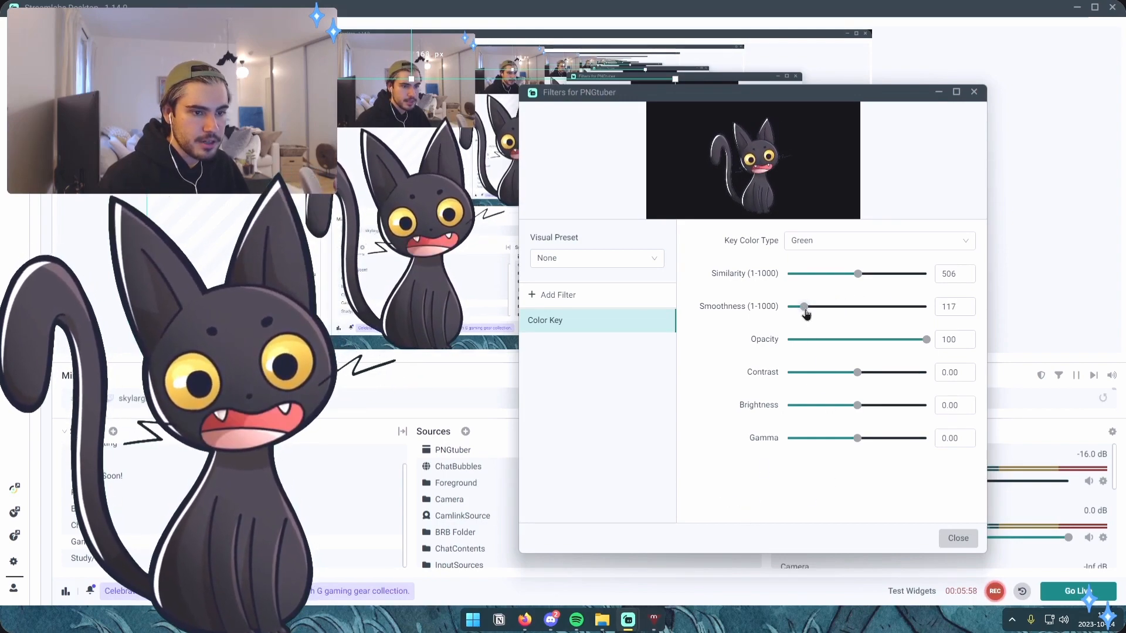
drag(807, 315, 808, 315)
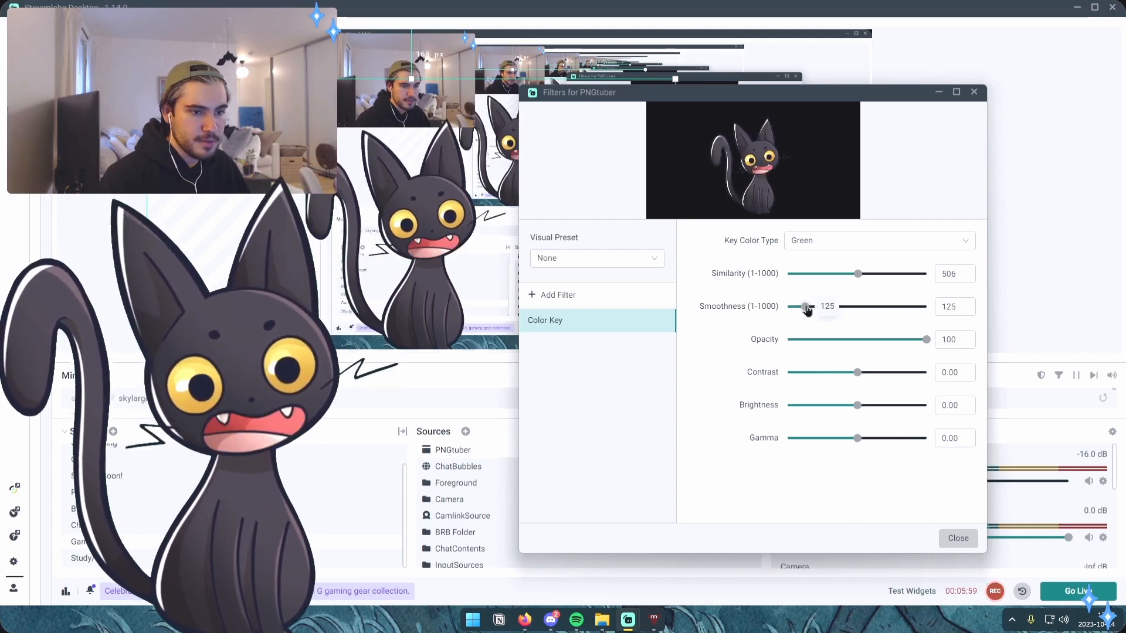
click(958, 538)
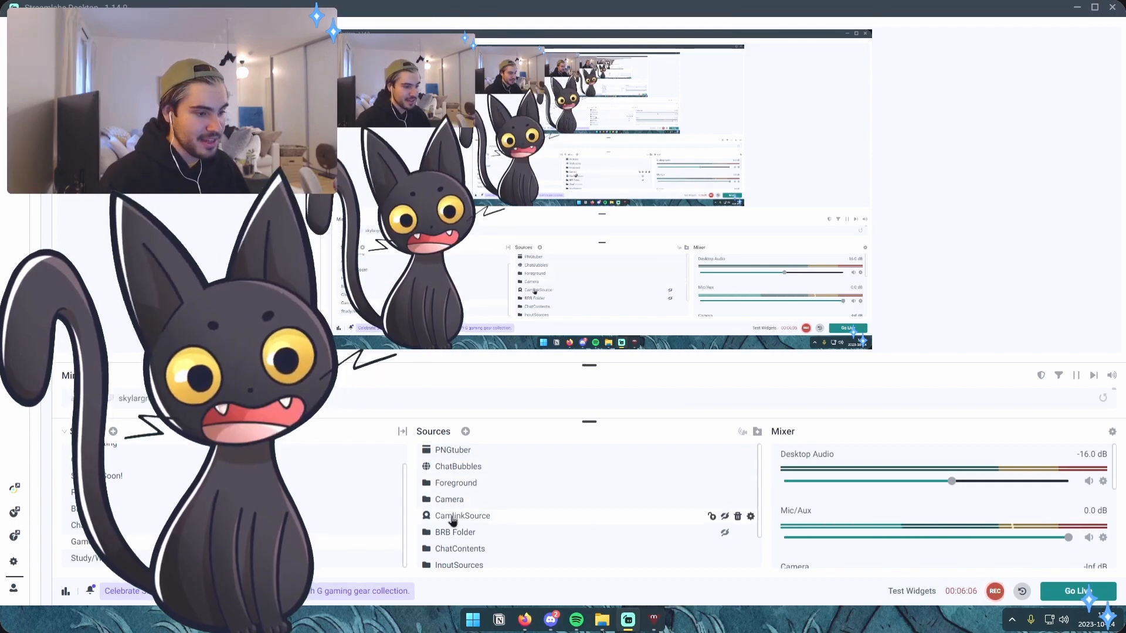
- Hide the Camera folder in the Games scene and minimize Streamlabs Desktop
click(541, 489)
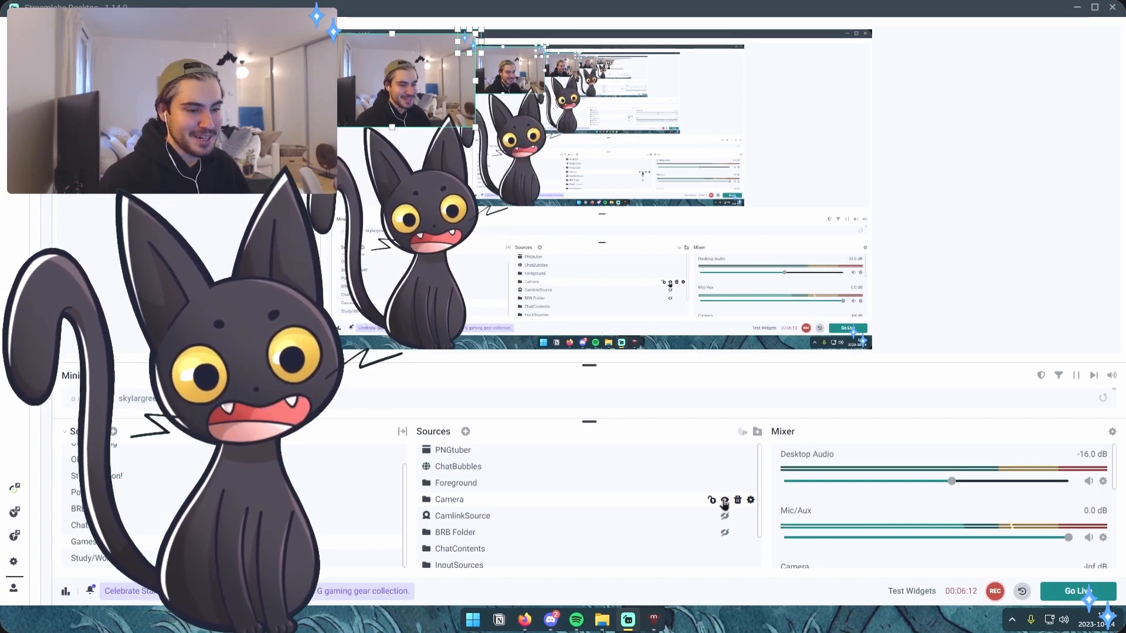
click(724, 502)
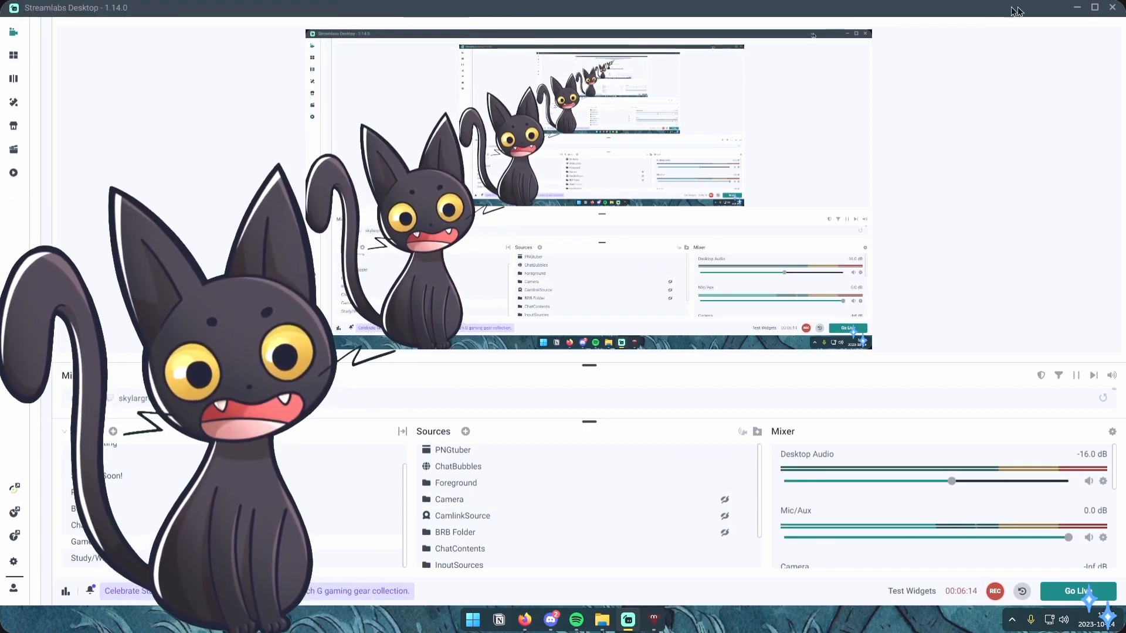
click(1075, 9)
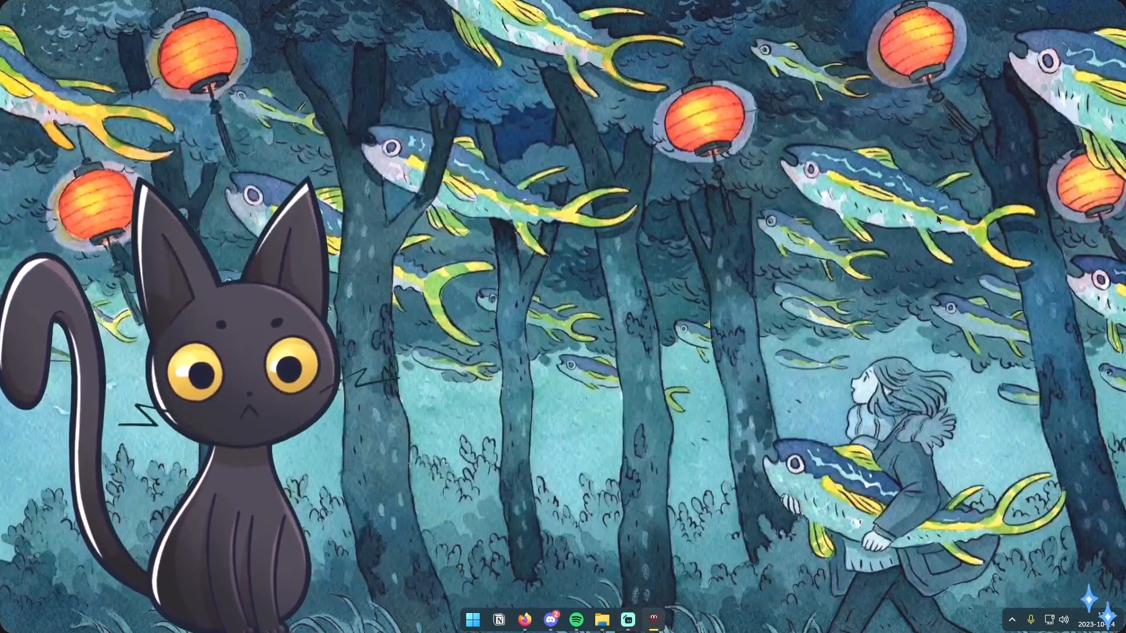